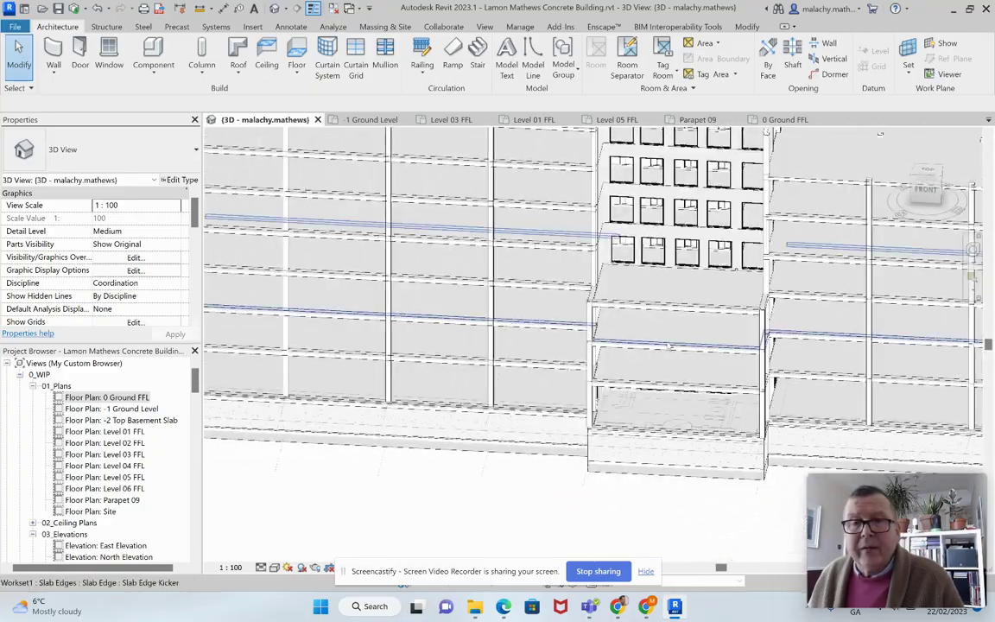
Inspect the concrete building in 3D from front, rear and end sides, checking a Level 03 front window's type and properties.
scroll(697, 298, up, 4)
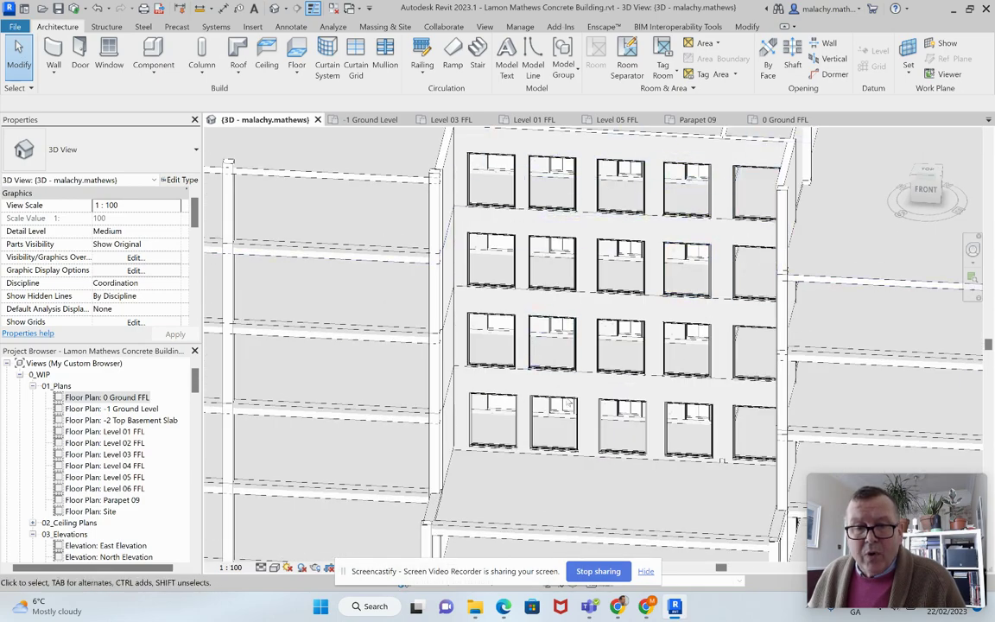
shift+middle_drag(604, 449, 663, 373)
click(660, 385)
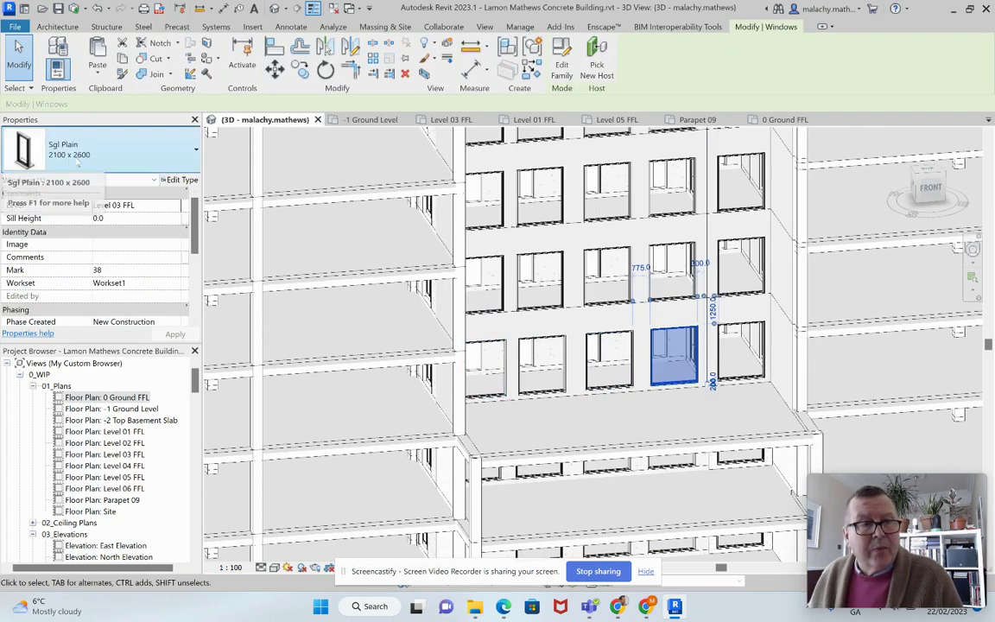
shift+middle_drag(660, 405, 583, 417)
scroll(640, 395, down, 2)
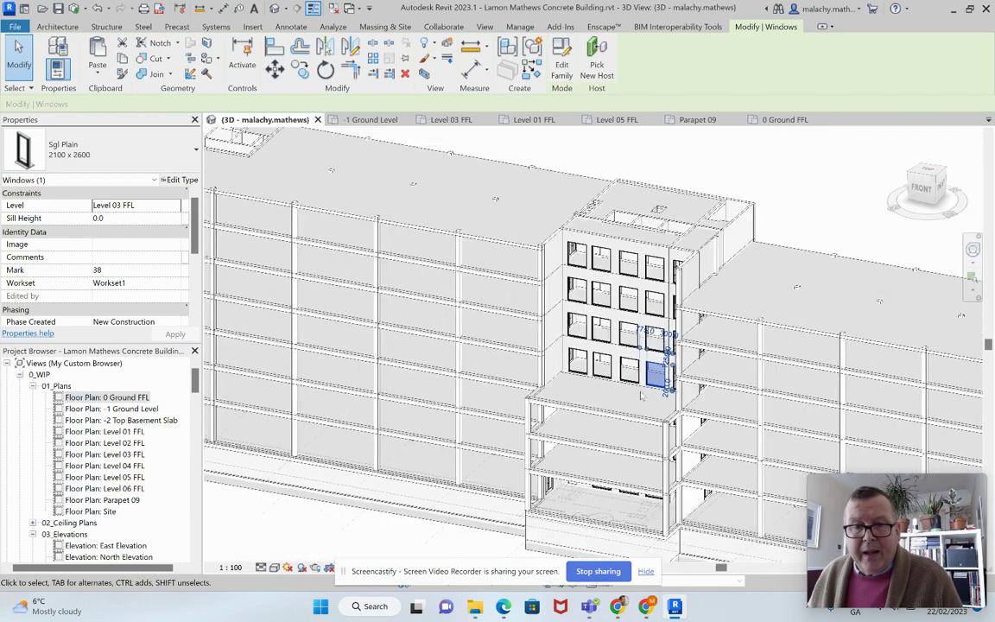
scroll(766, 400, down, 3)
shift+middle_drag(766, 400, 626, 409)
scroll(623, 453, up, 2)
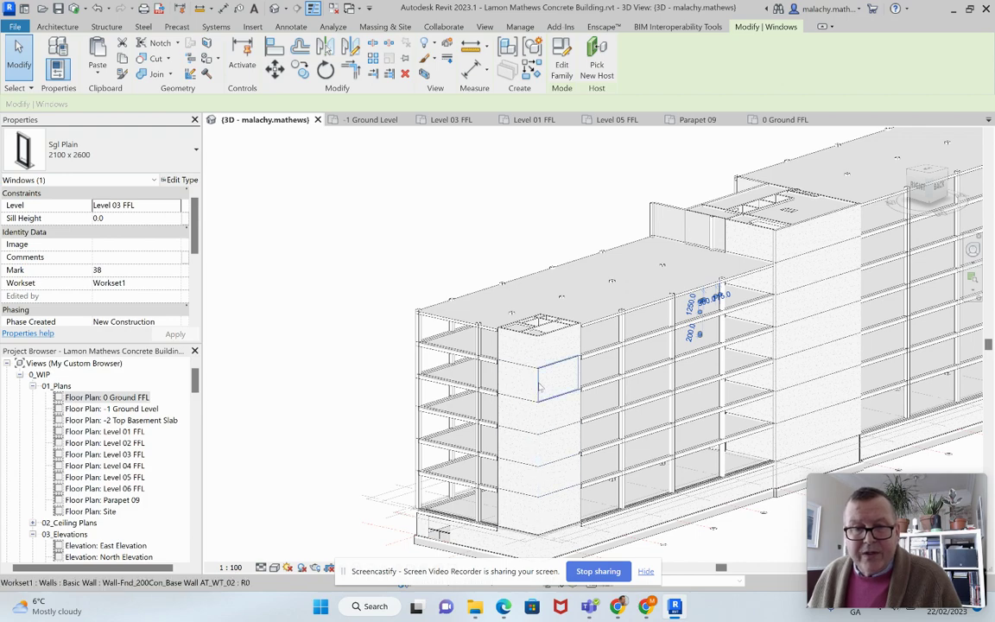
shift+middle_drag(557, 373, 510, 425)
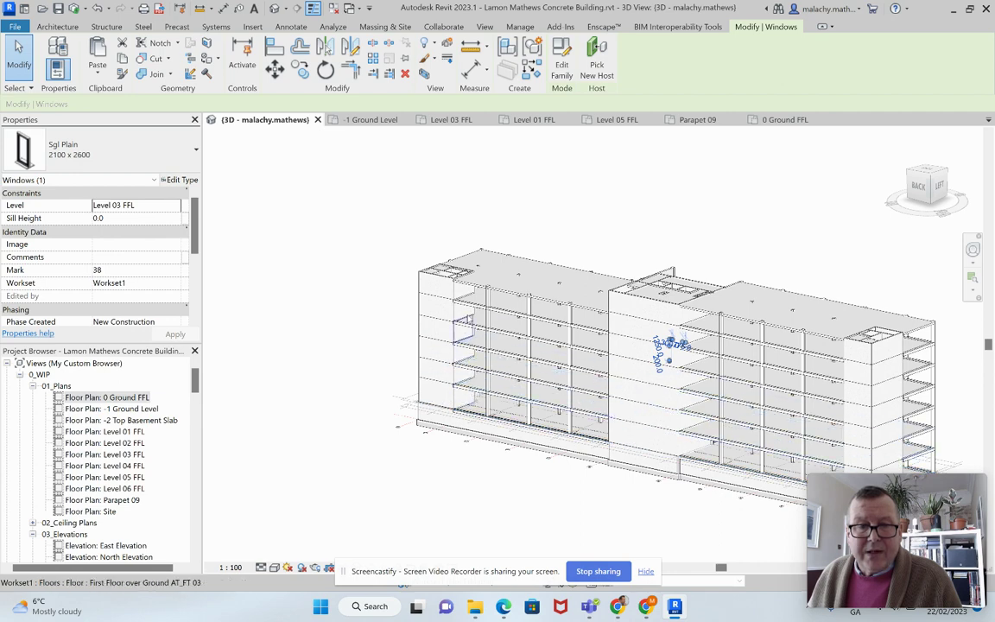
shift+middle_drag(488, 493, 470, 471)
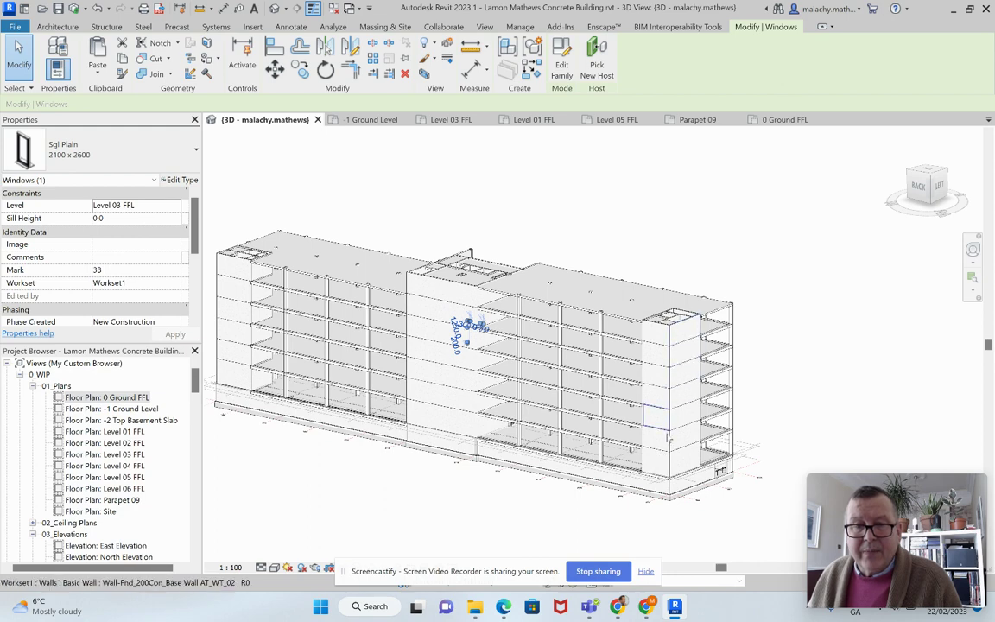
shift+middle_drag(721, 488, 535, 388)
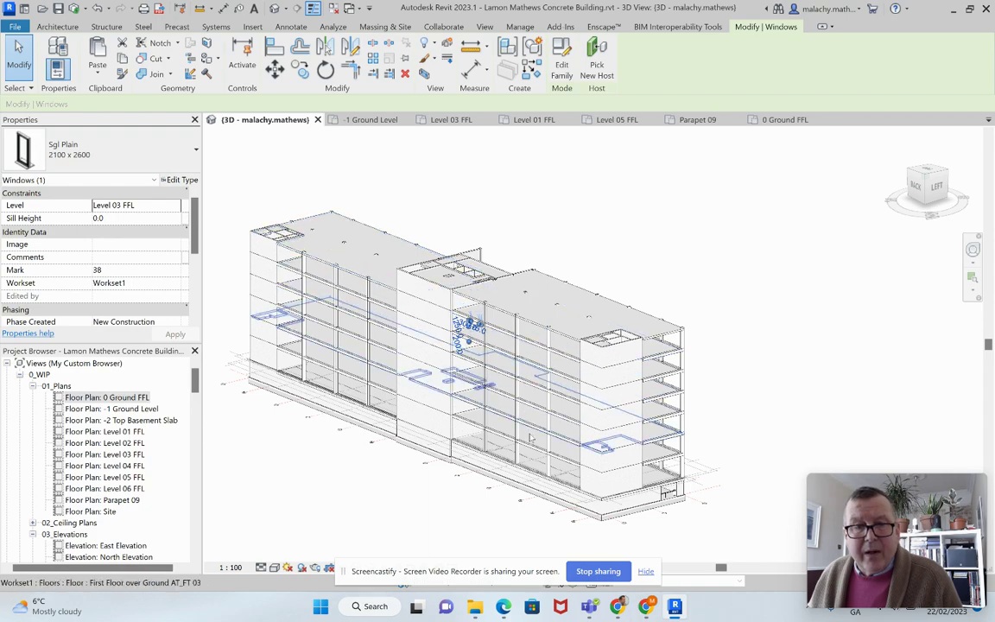
shift+middle_drag(725, 401, 521, 448)
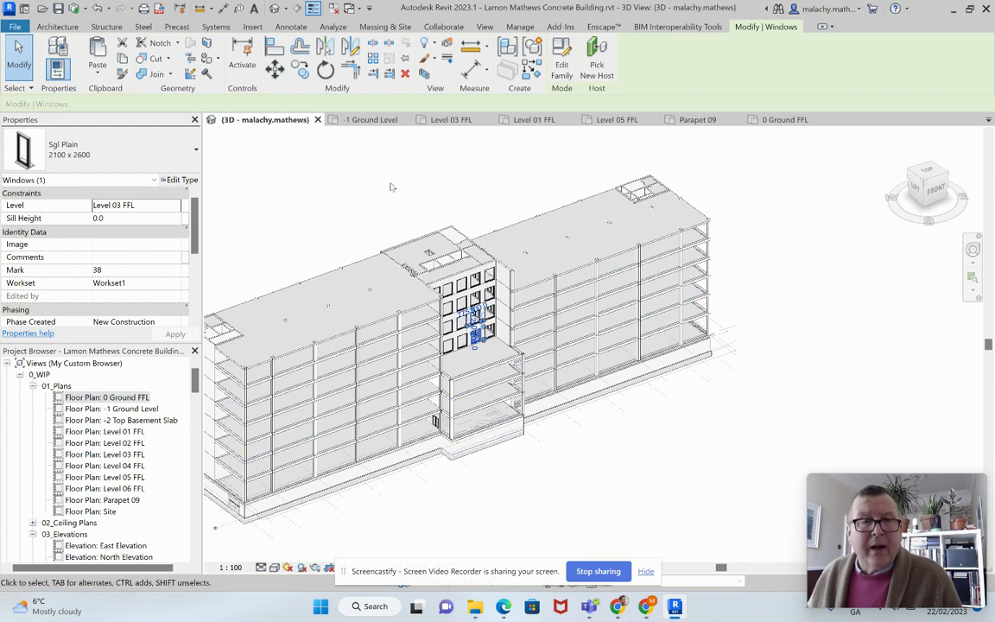
Open the Level 05 FFL floor plan and start editing the floor's boundary around the end stair core.
click(609, 119)
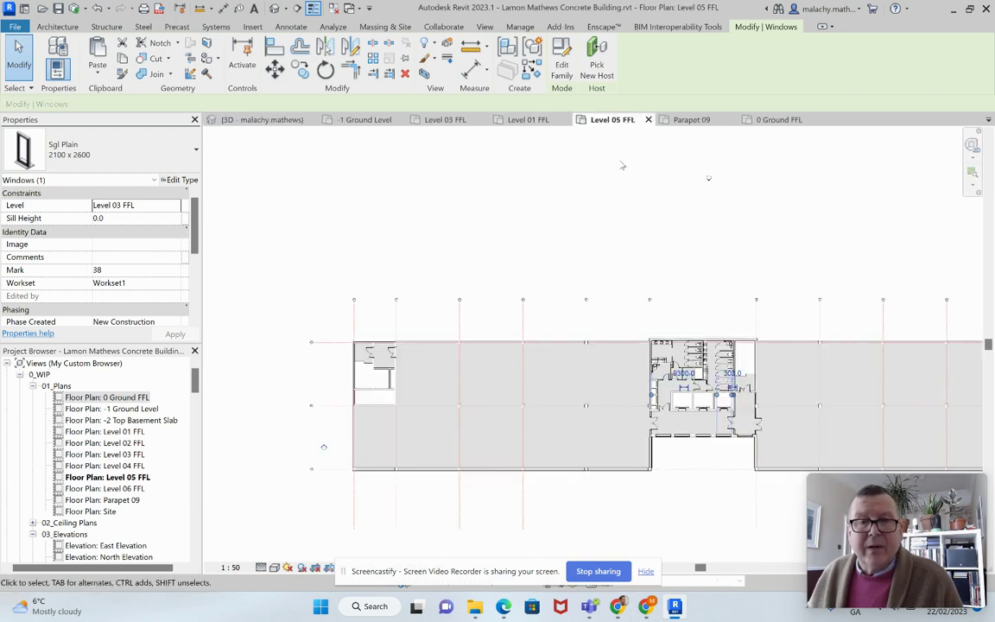
scroll(330, 383, up, 5)
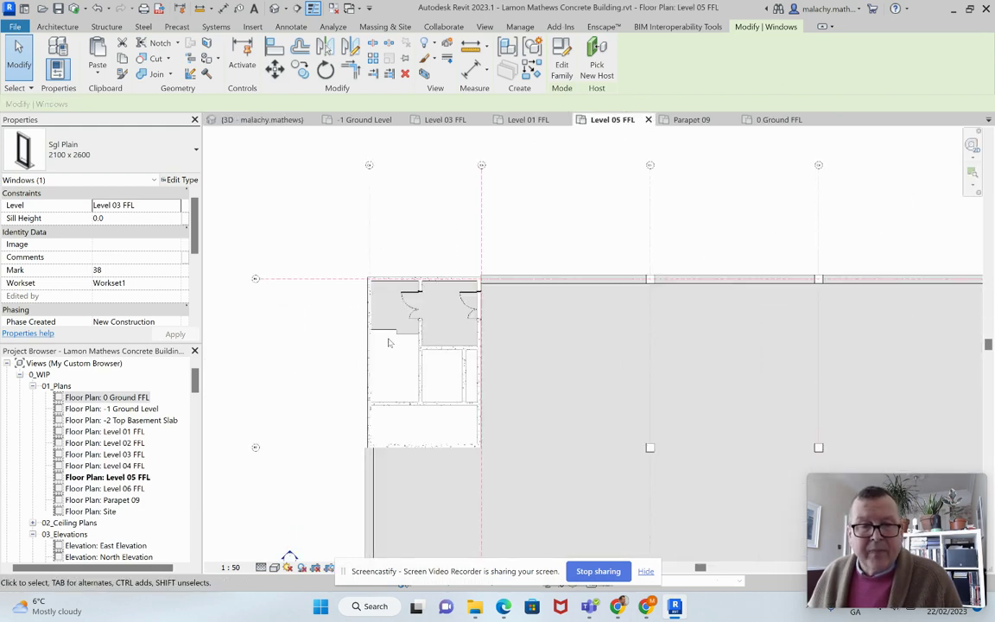
click(388, 339)
click(567, 69)
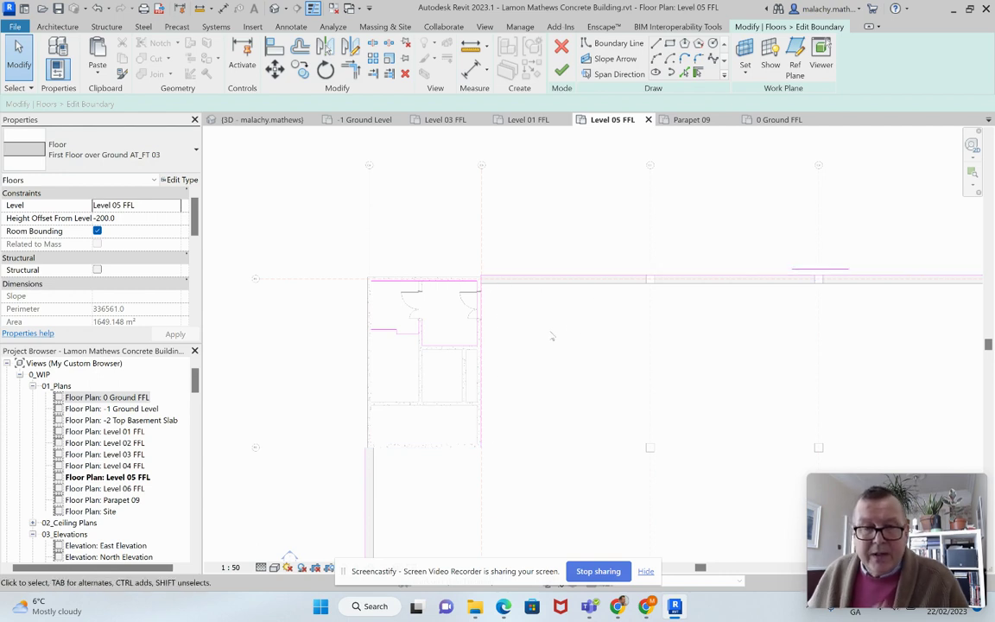
scroll(447, 351, up, 1)
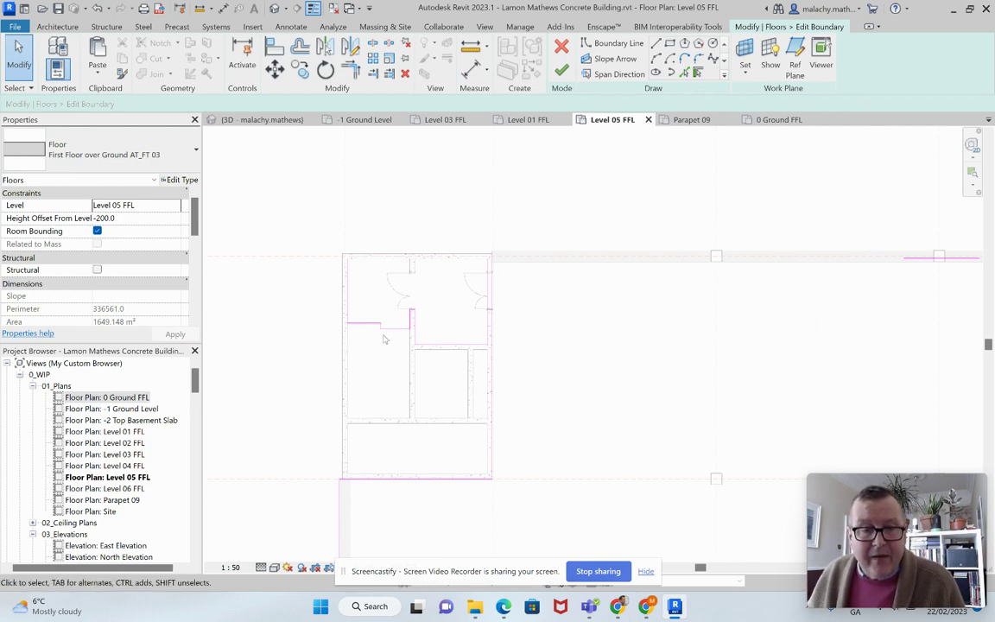
scroll(384, 337, up, 1)
click(507, 286)
key(Delete)
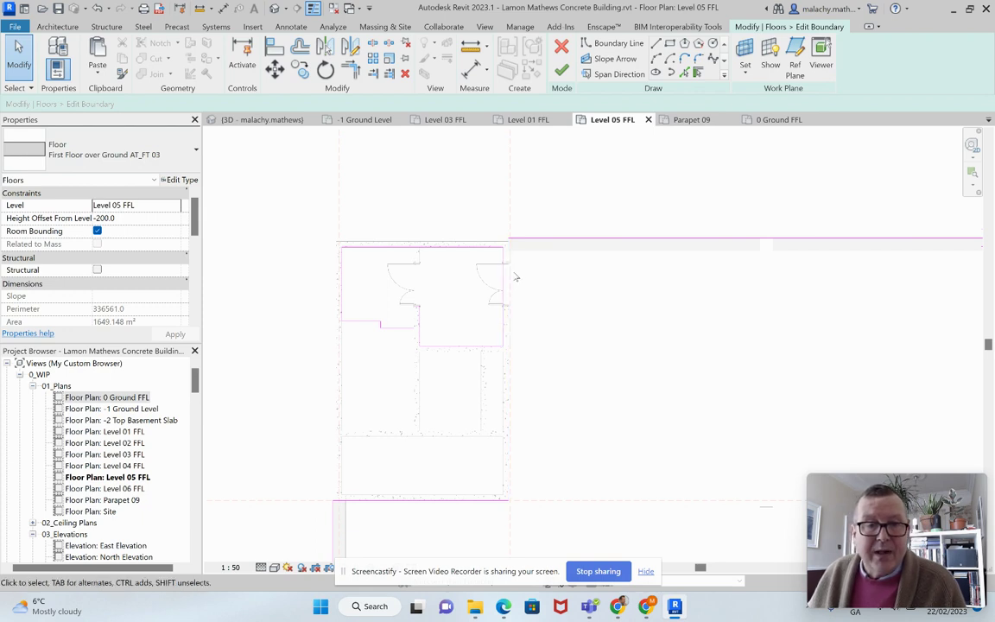
Split the floor boundary lines along both faces of the stair core wall at the double doorway.
scroll(508, 287, up, 2)
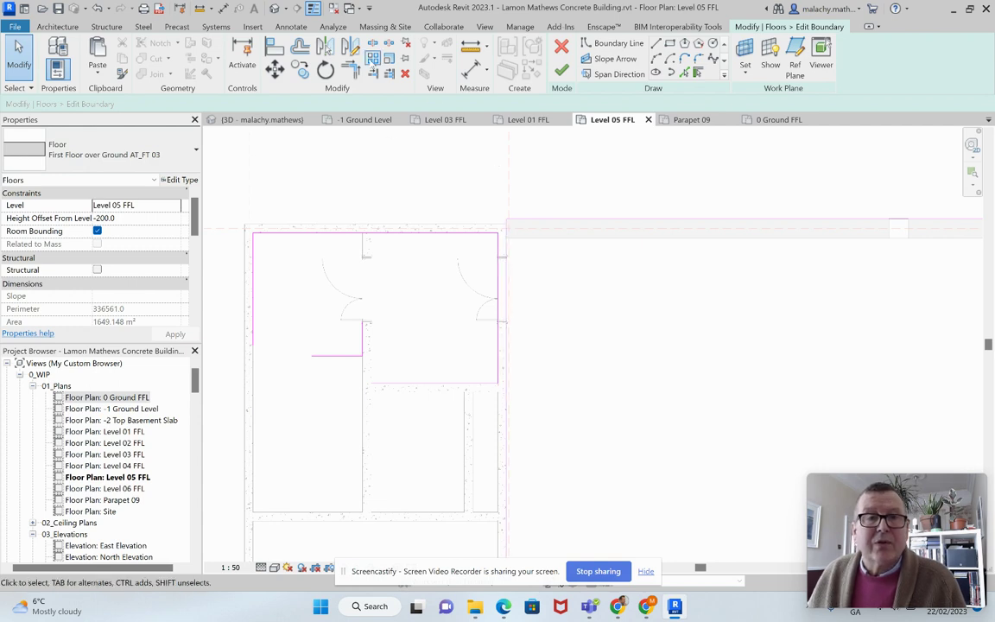
click(372, 43)
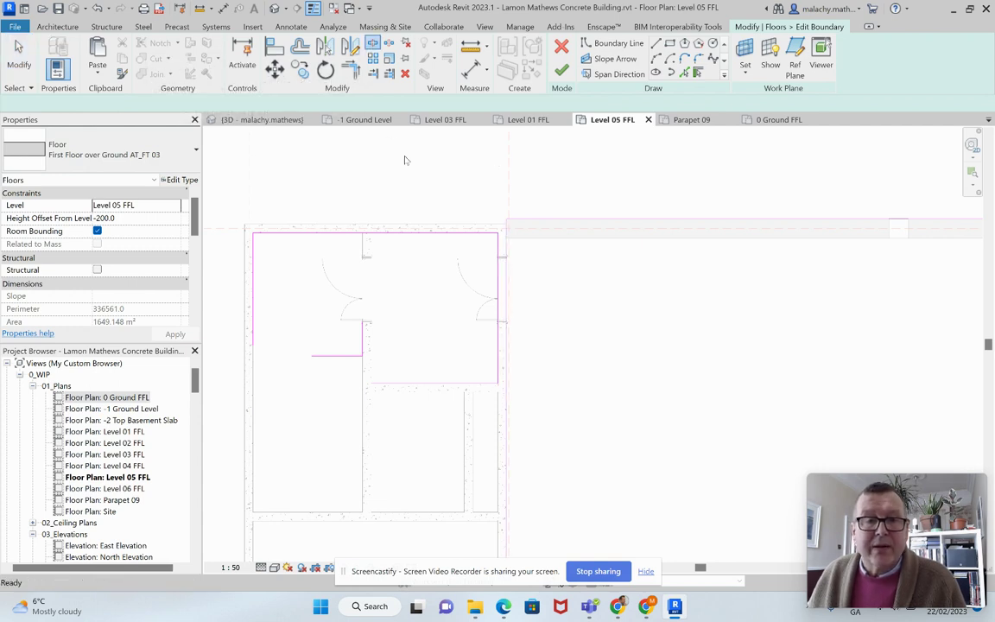
click(509, 278)
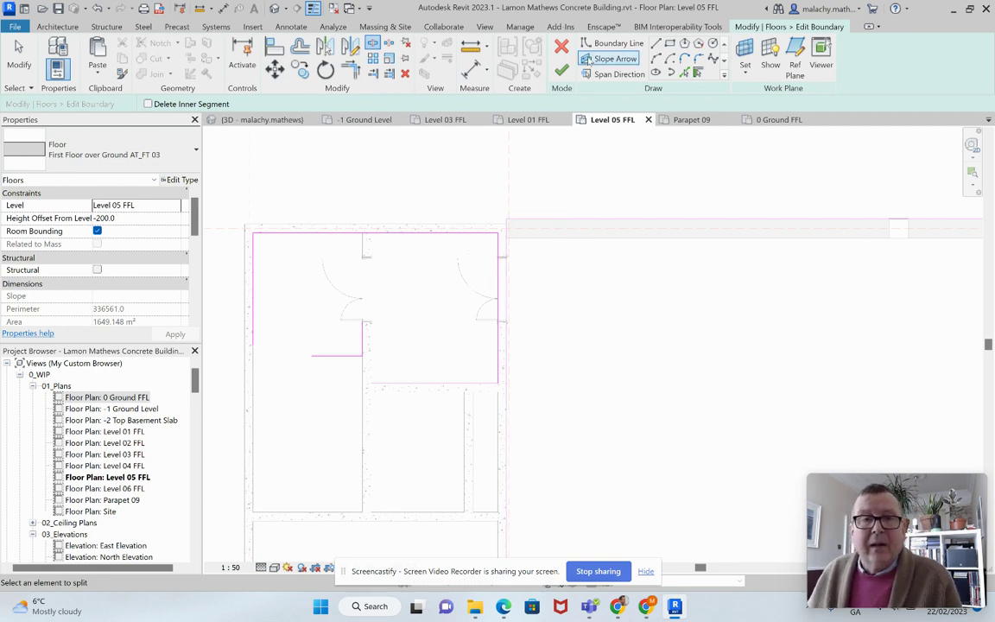
Draw two floor boundary lines across the wall thickness, one at each jamb of the stair core double door.
scroll(521, 233, up, 5)
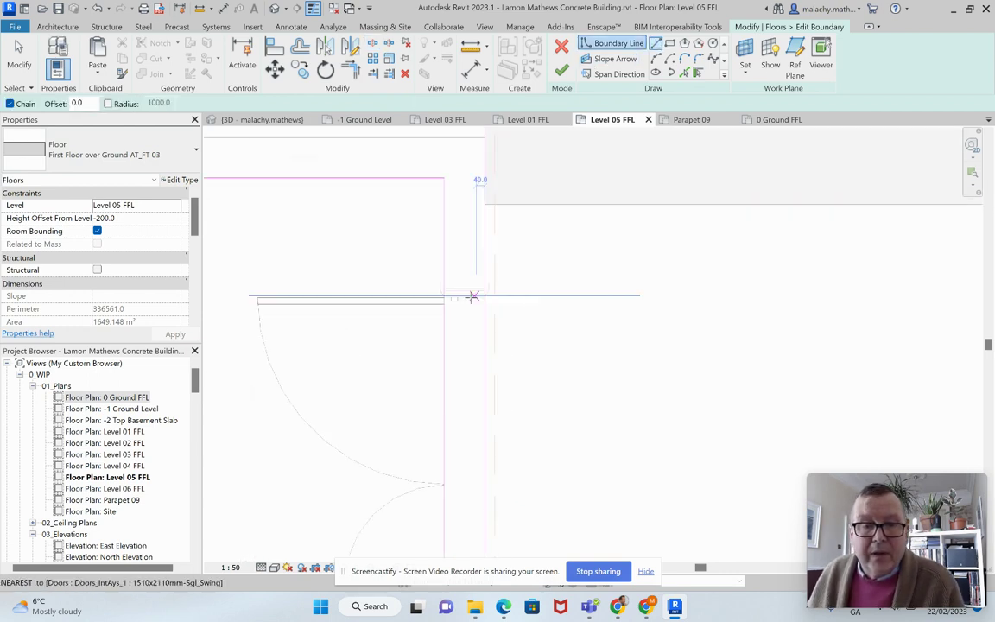
click(444, 290)
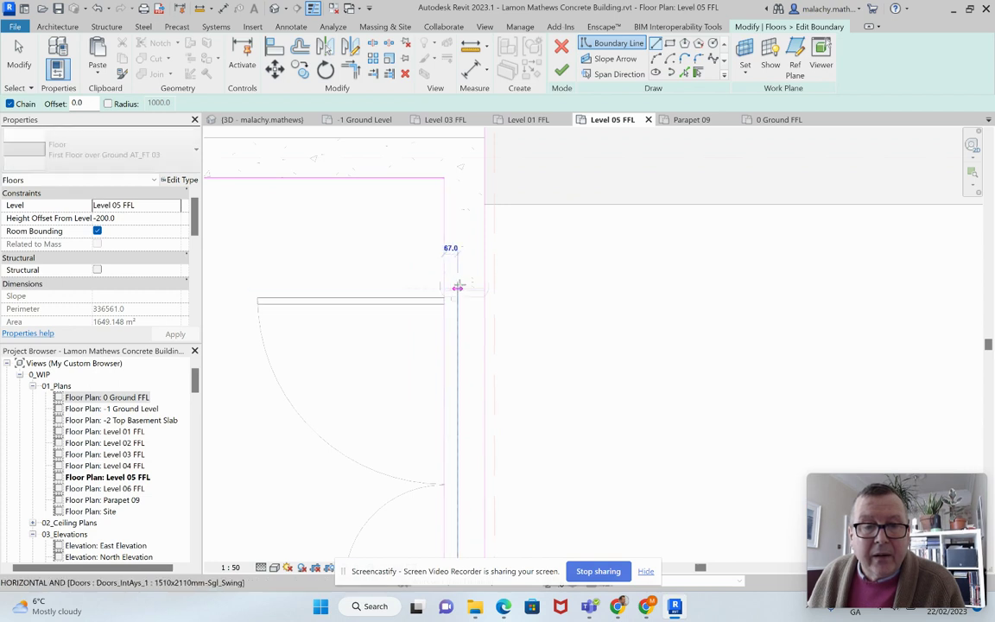
click(484, 289)
middle_drag(517, 460, 518, 334)
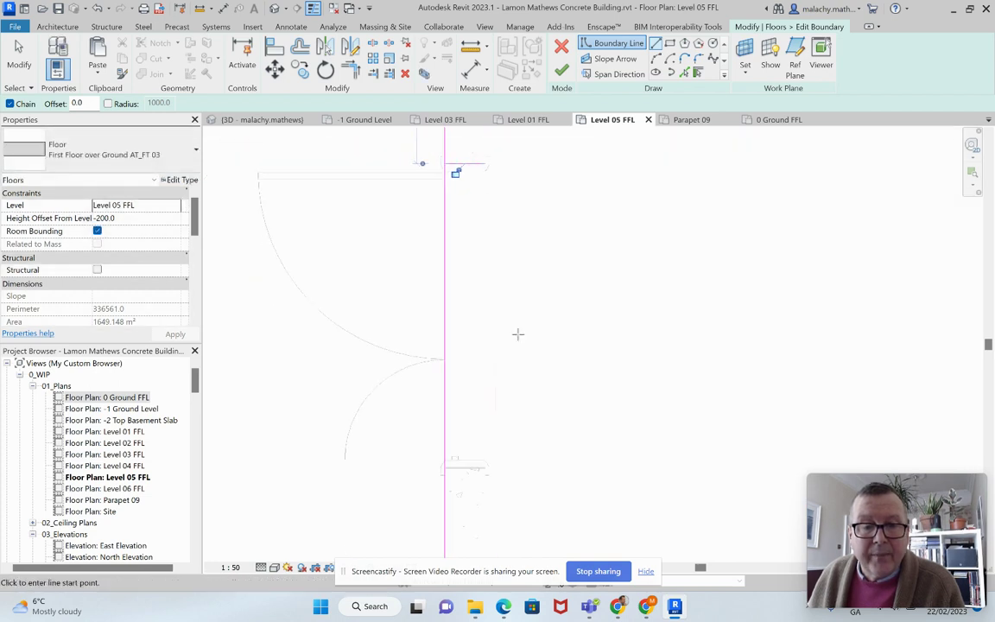
click(444, 468)
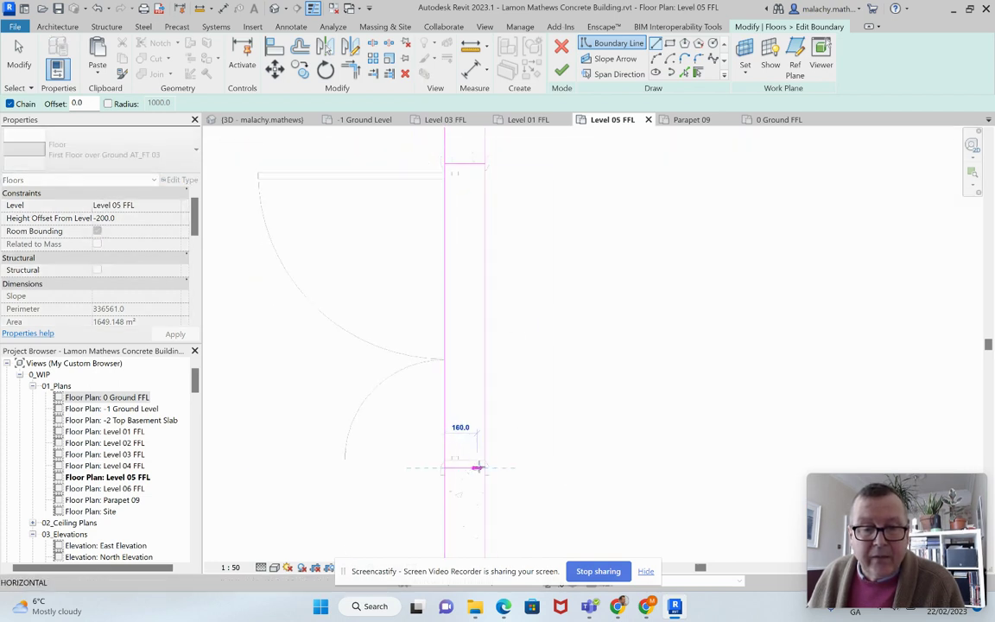
click(485, 468)
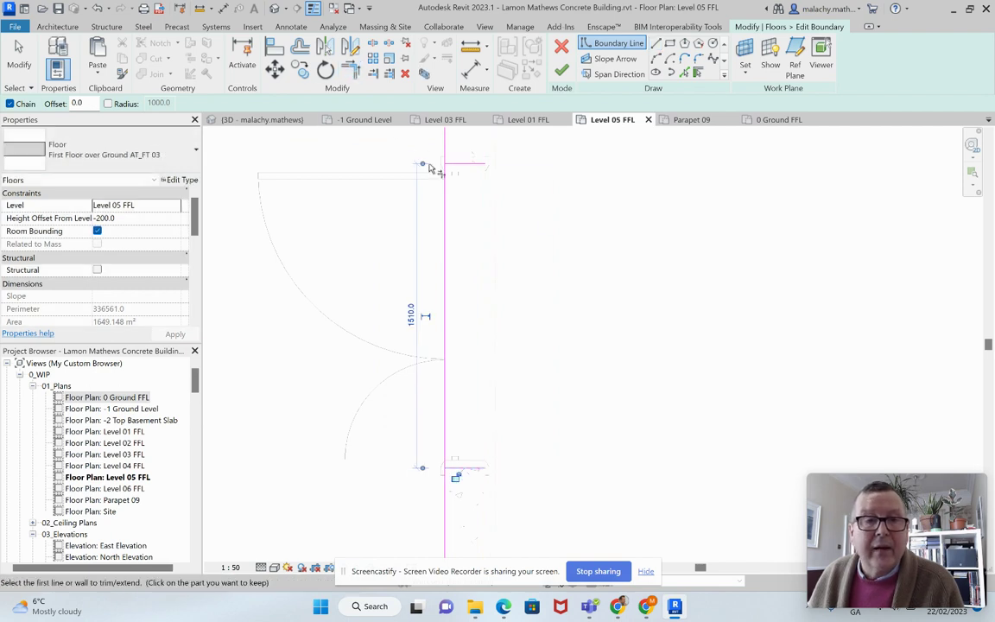
Trim the boundary lines on both wall faces to the two jamb lines so the floor runs through the doorway.
key(Escape)
drag(446, 149, 488, 157)
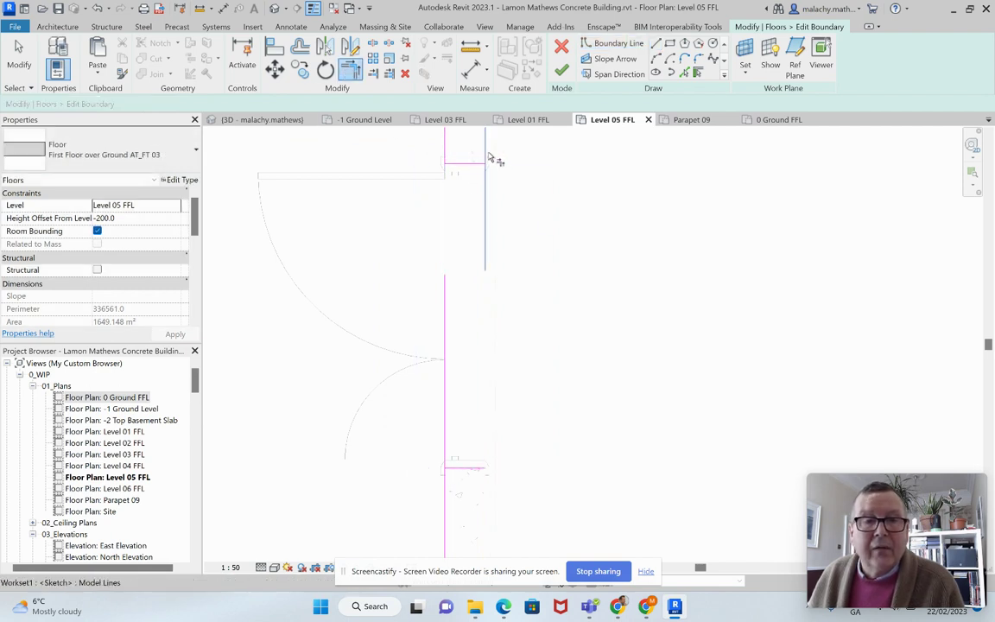
key(t)
key(r)
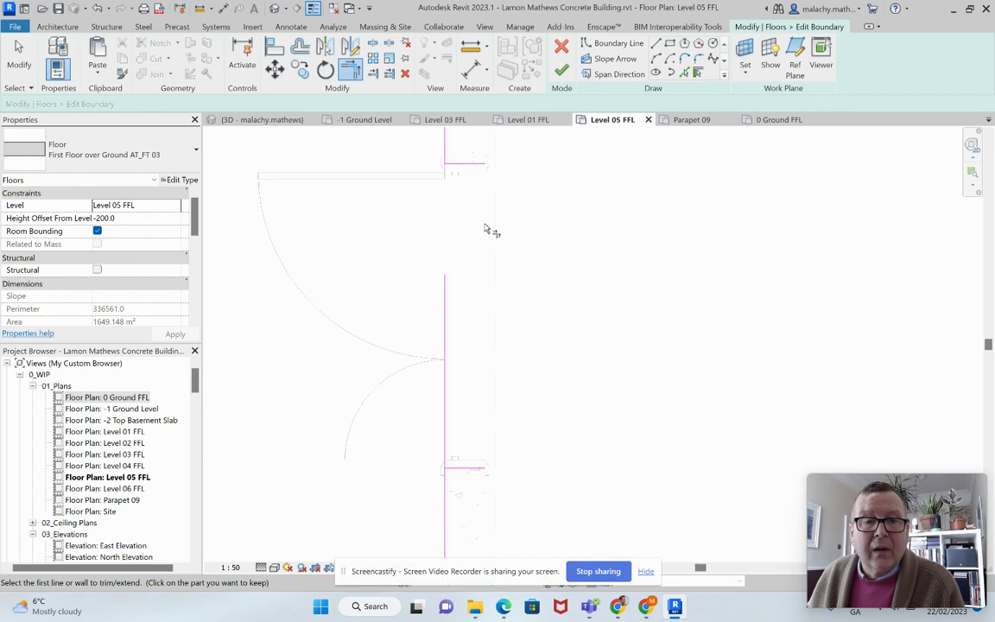
click(459, 467)
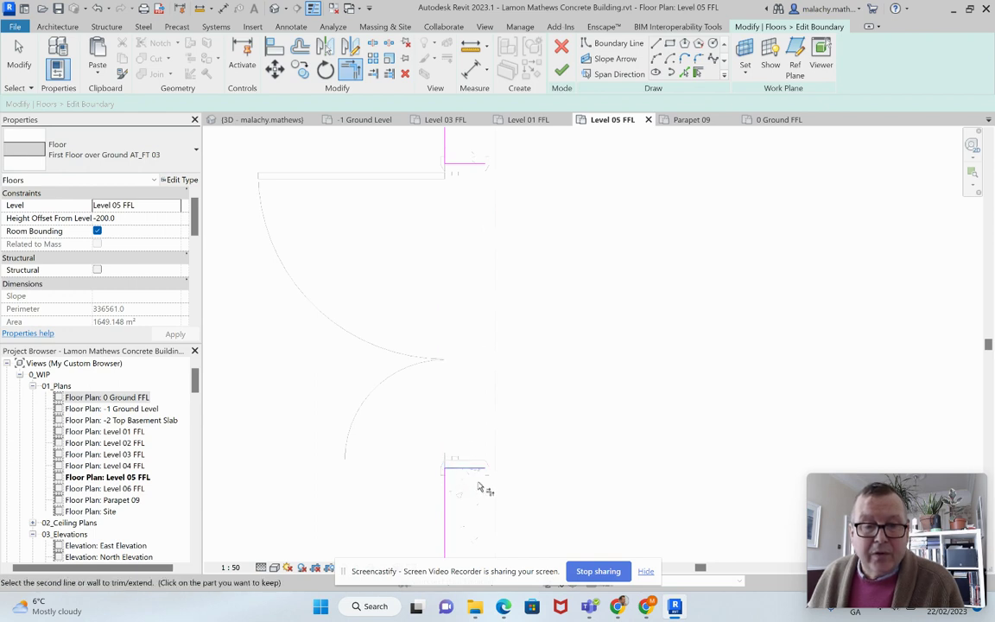
click(483, 491)
Finish the floor boundary edit without attaching the walls to the floor's underside.
scroll(566, 377, down, 5)
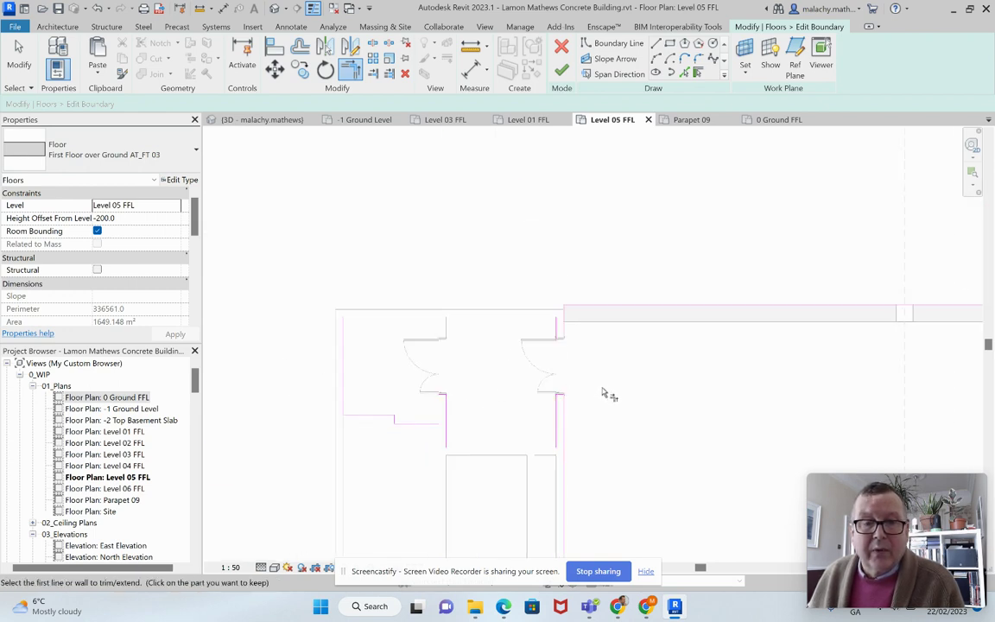
middle_drag(603, 393, 619, 355)
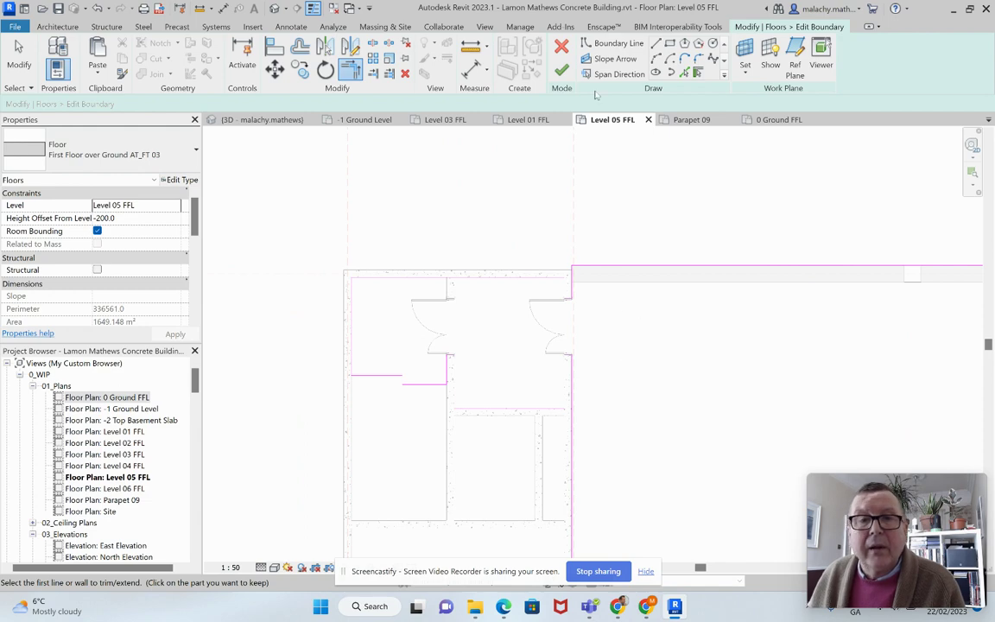
click(561, 71)
click(595, 309)
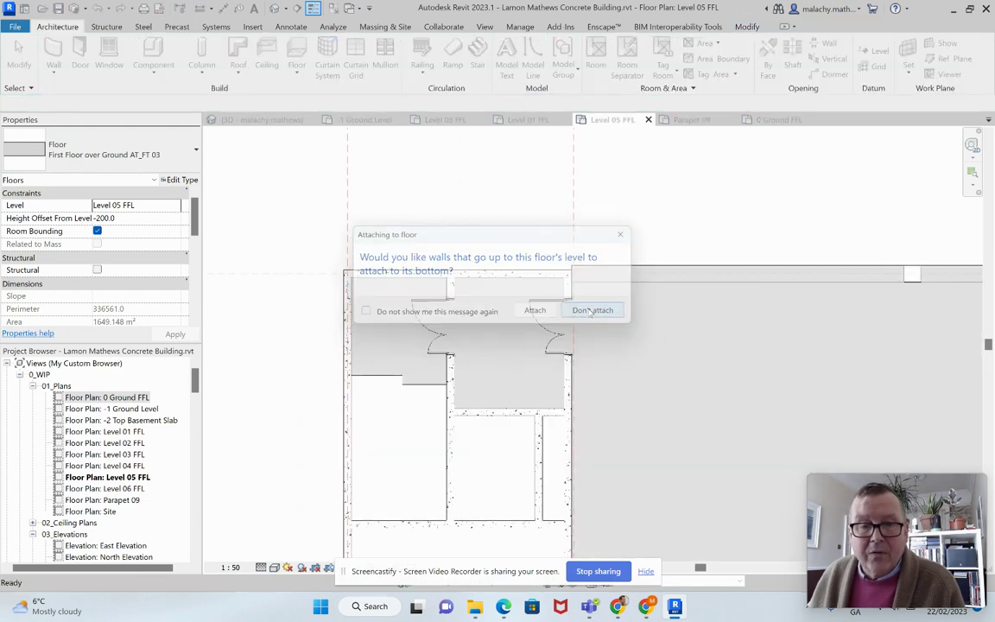
click(620, 202)
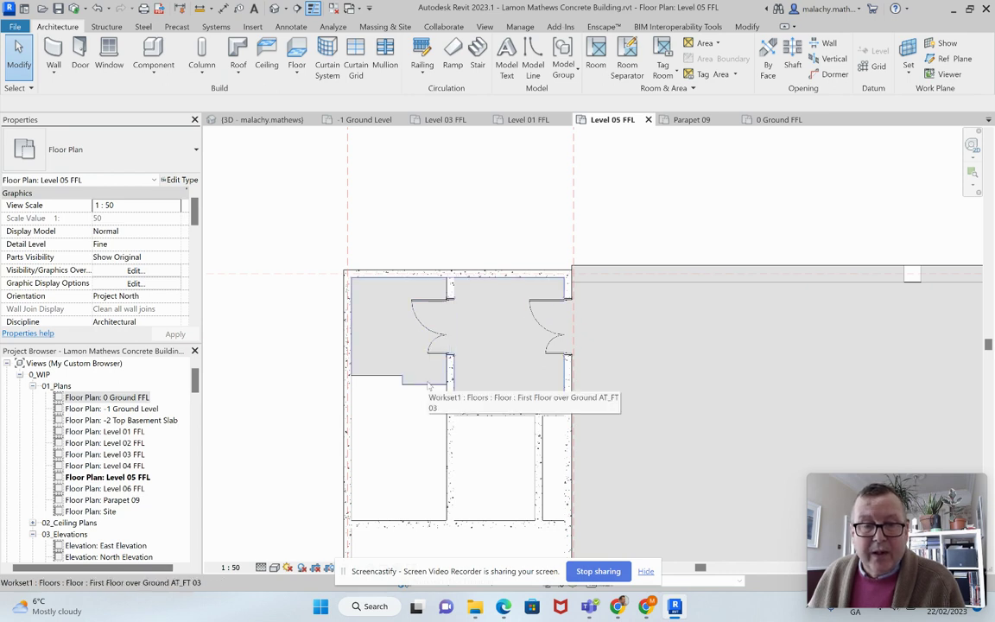
Examine the Level 05 plan from the end stair core to the central core, including the windowed external wall's type and constraints.
scroll(411, 401, down, 2)
middle_drag(402, 421, 423, 329)
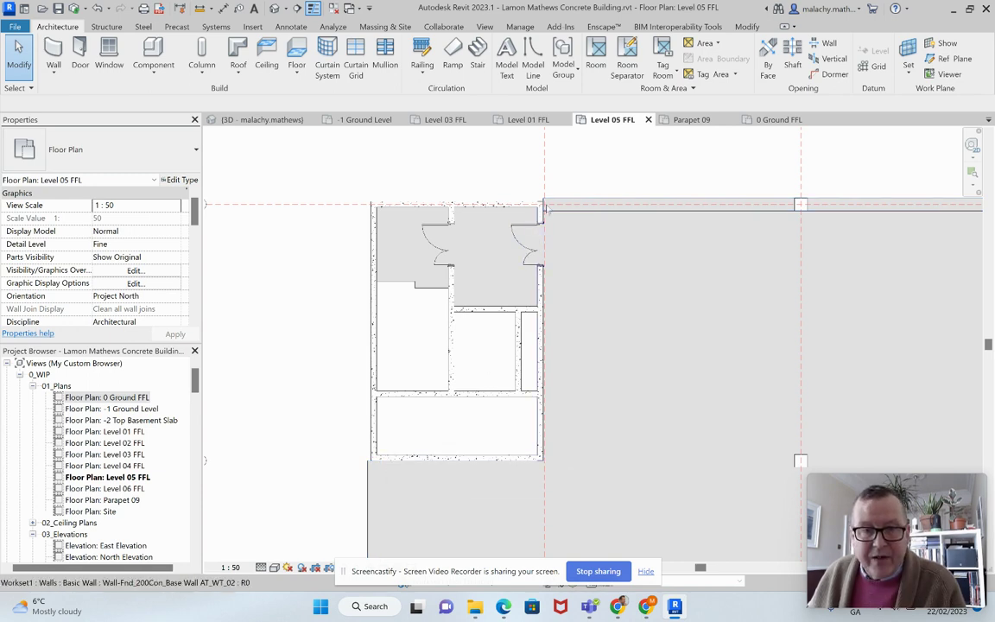
scroll(576, 251, down, 2)
scroll(599, 281, down, 3)
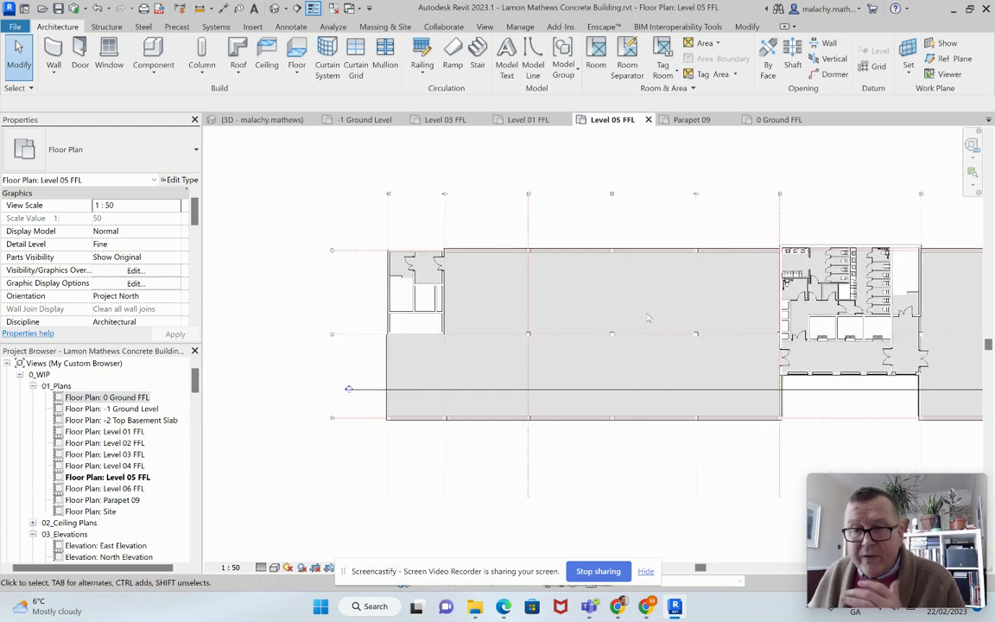
middle_drag(648, 318, 455, 311)
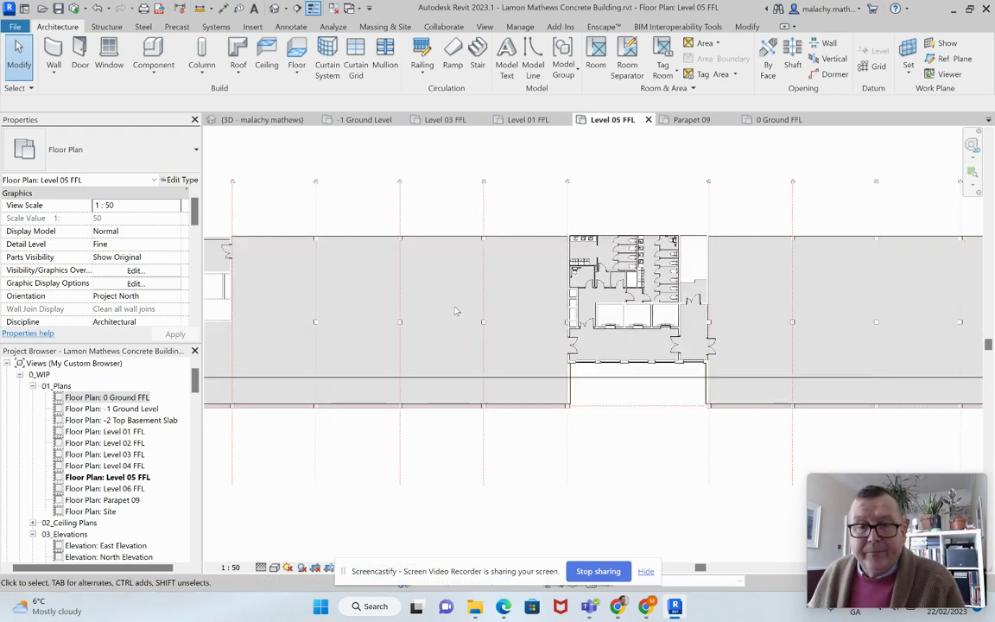
scroll(631, 389, up, 5)
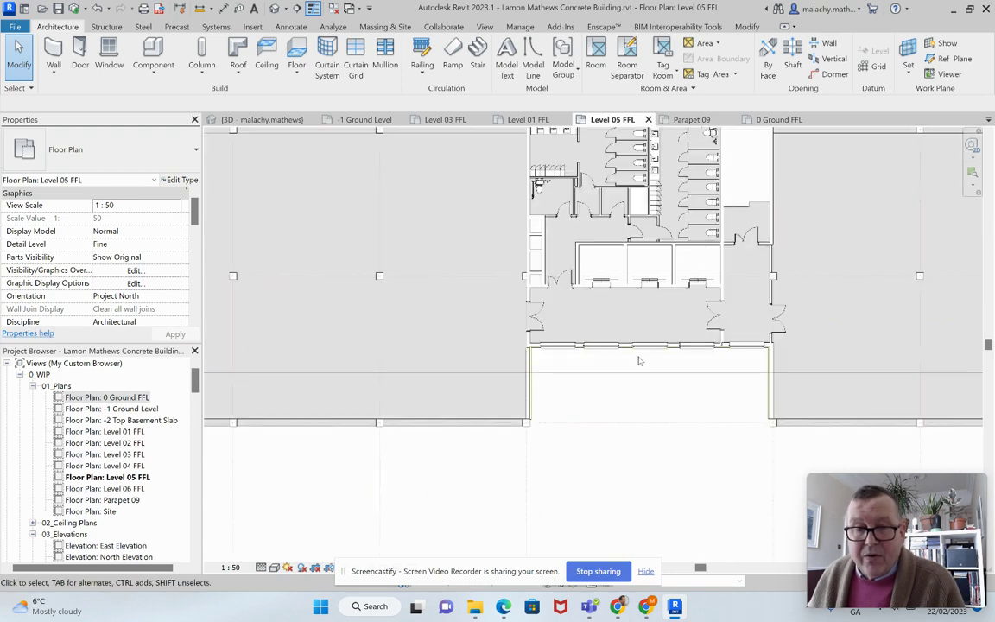
scroll(574, 370, up, 2)
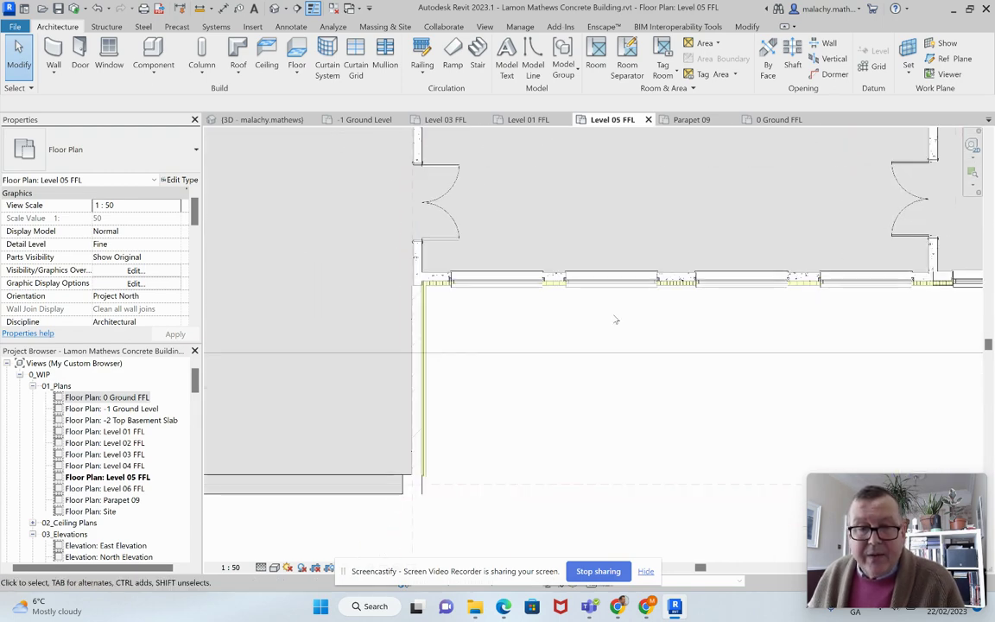
scroll(616, 320, up, 3)
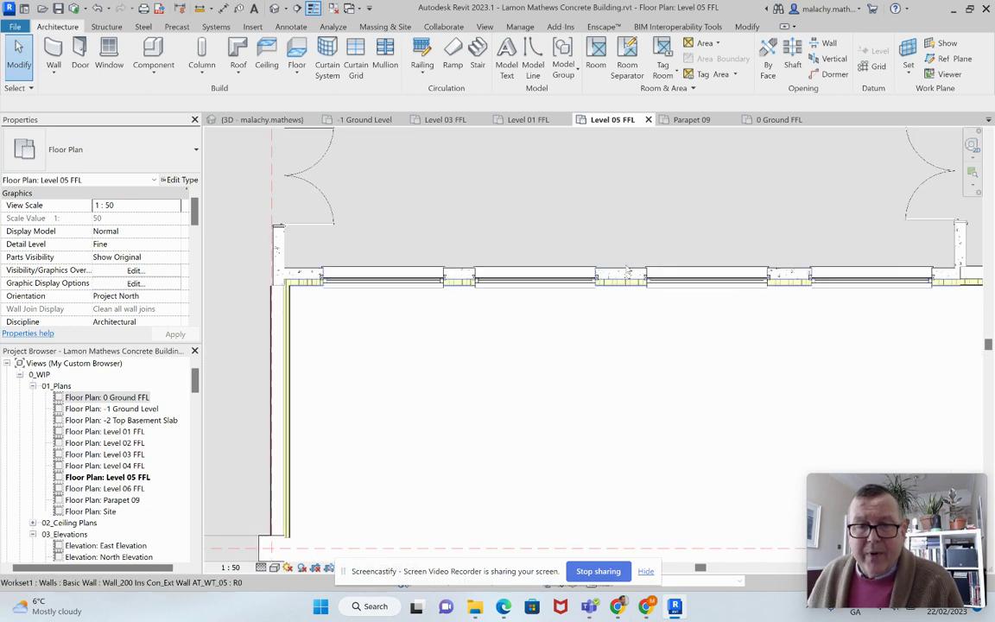
click(626, 277)
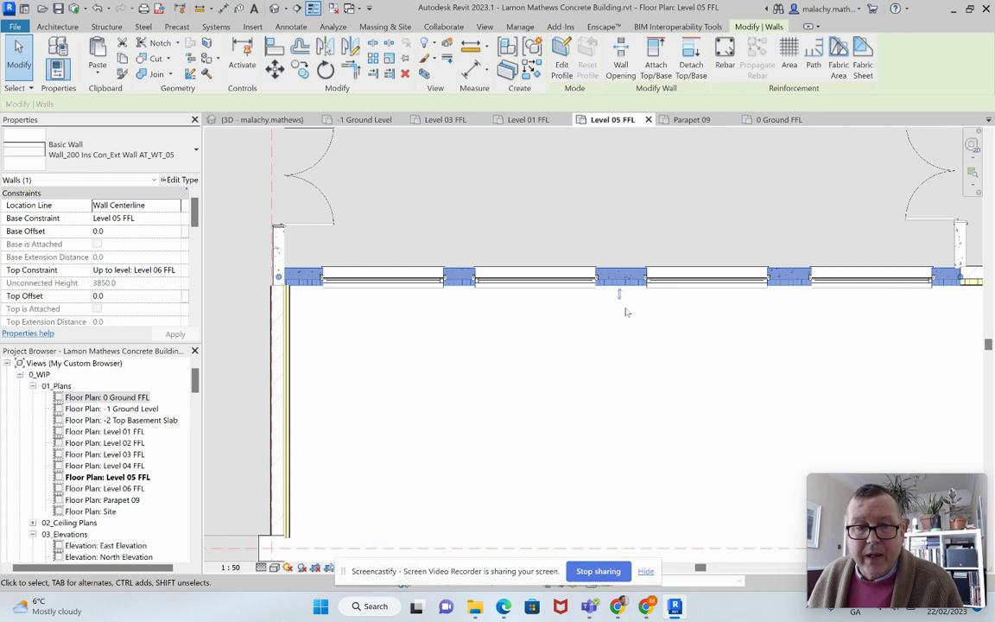
Turn off Vis - Cavity Closers for the Sgl Plain 2100 x 2600 window type in the Level 05 external wall.
click(627, 312)
scroll(587, 302, down, 3)
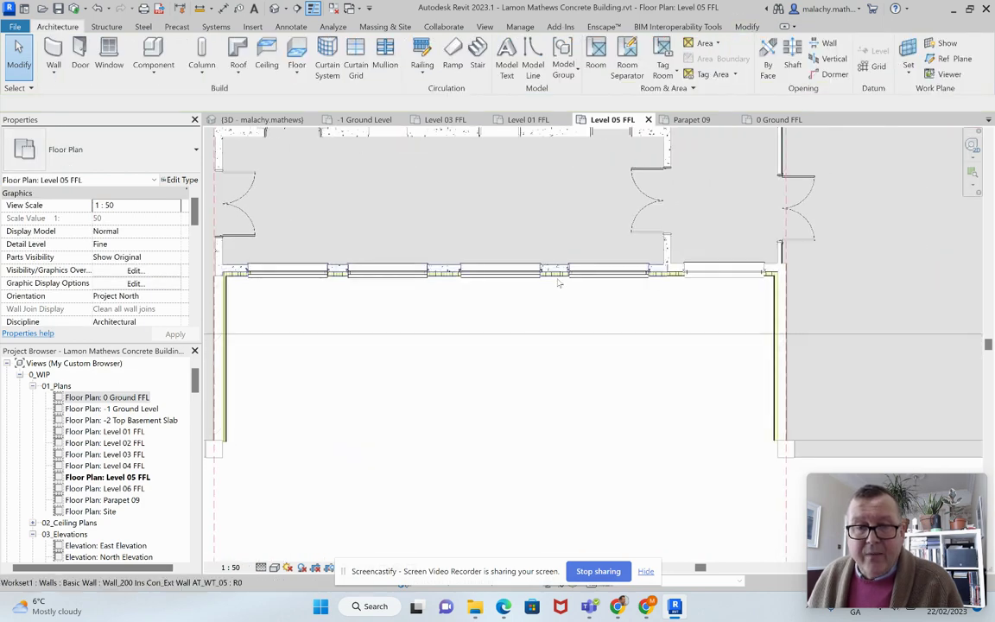
scroll(557, 283, up, 3)
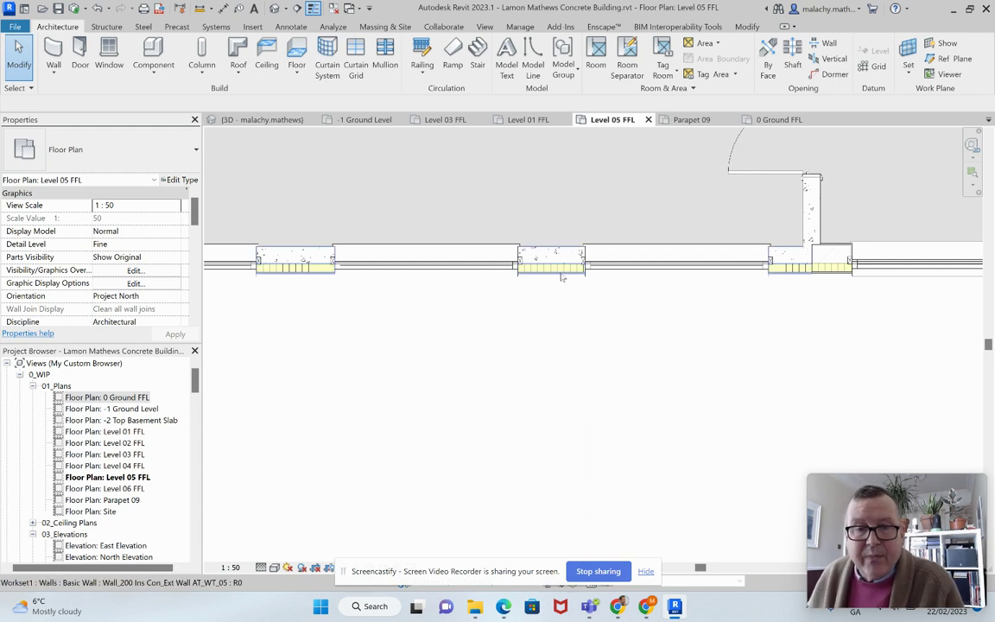
scroll(562, 276, up, 3)
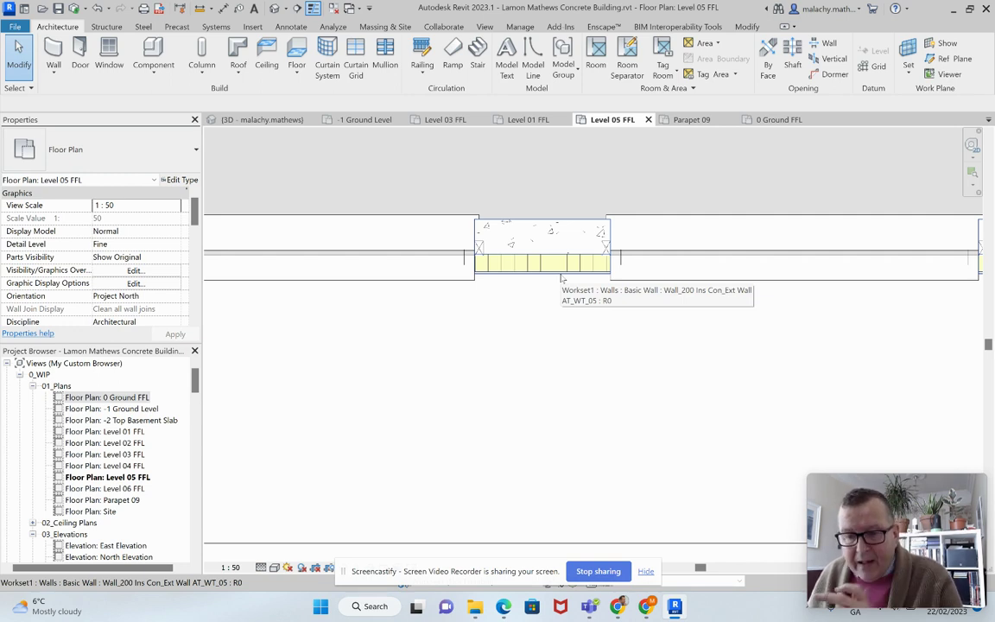
scroll(561, 278, down, 5)
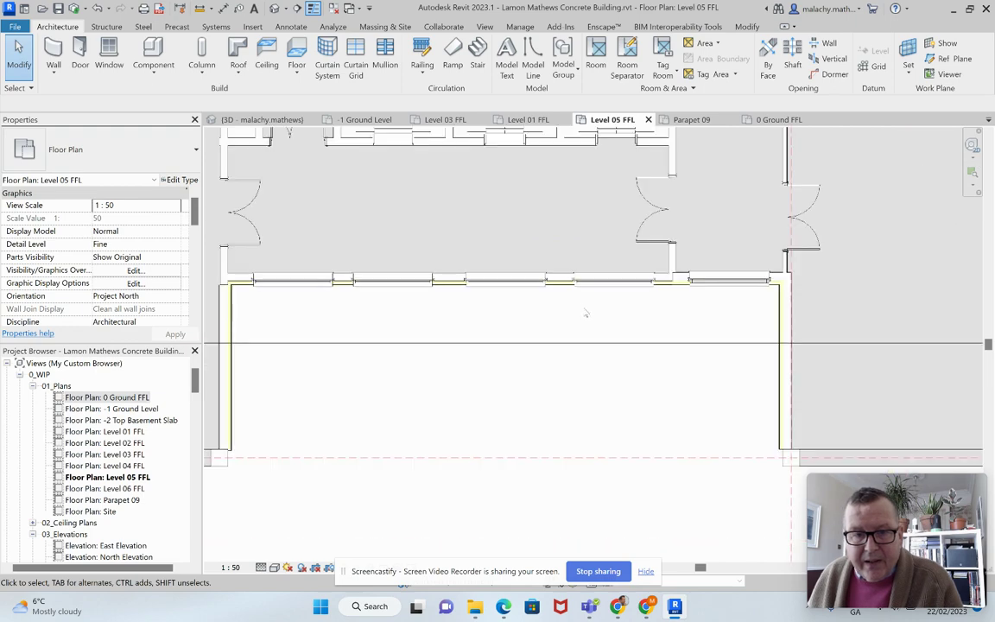
middle_drag(570, 354, 734, 315)
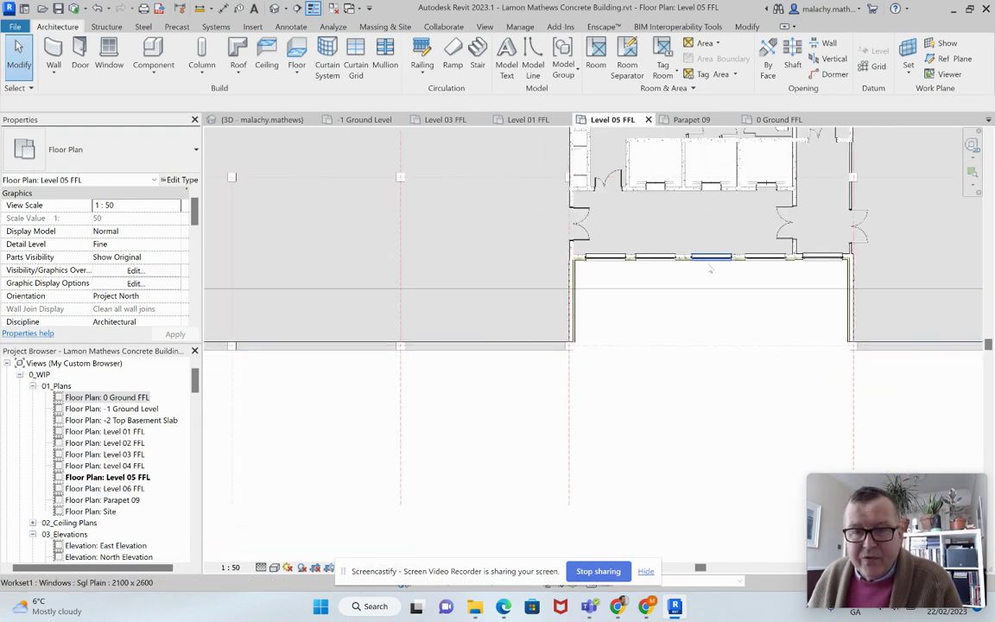
scroll(715, 278, up, 5)
middle_drag(717, 278, 594, 291)
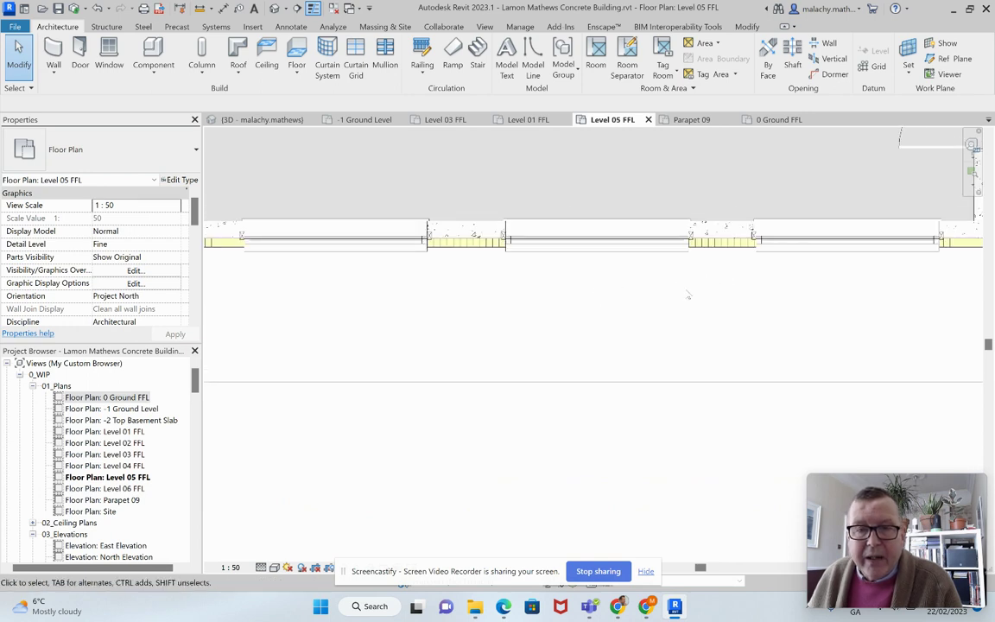
middle_drag(690, 292, 613, 289)
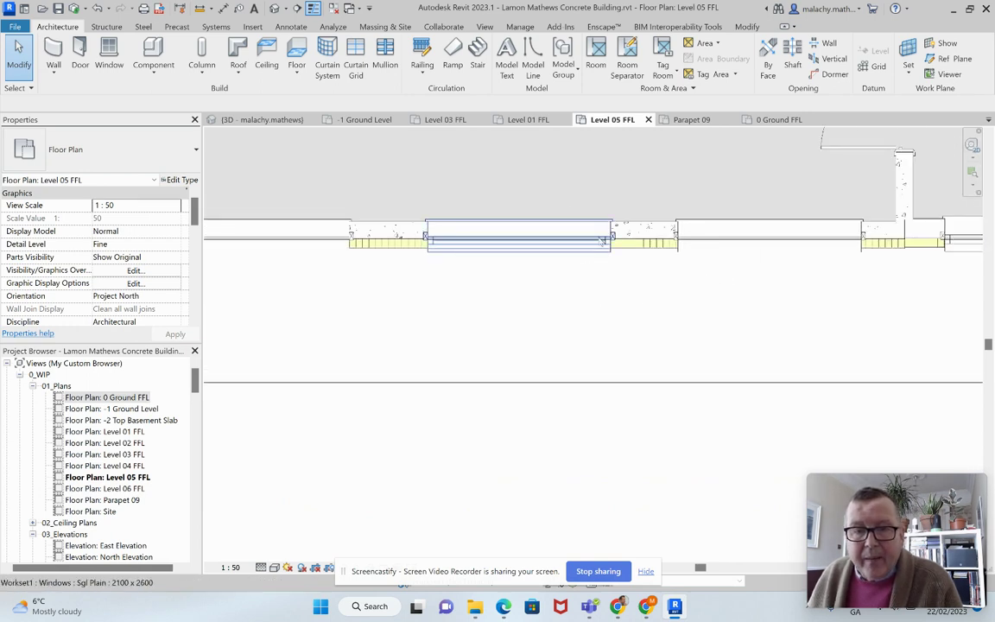
click(585, 251)
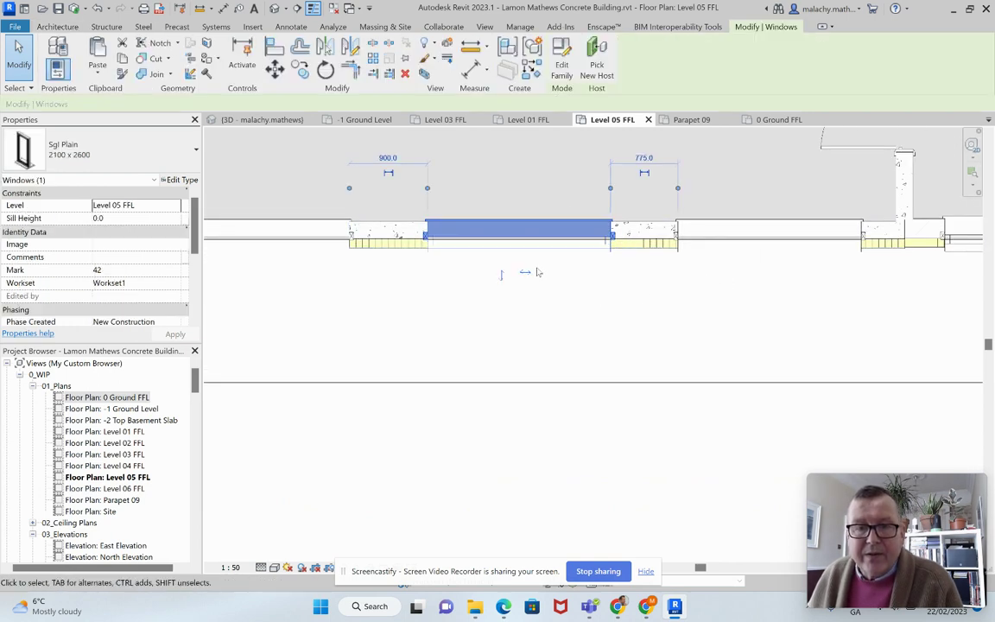
click(182, 180)
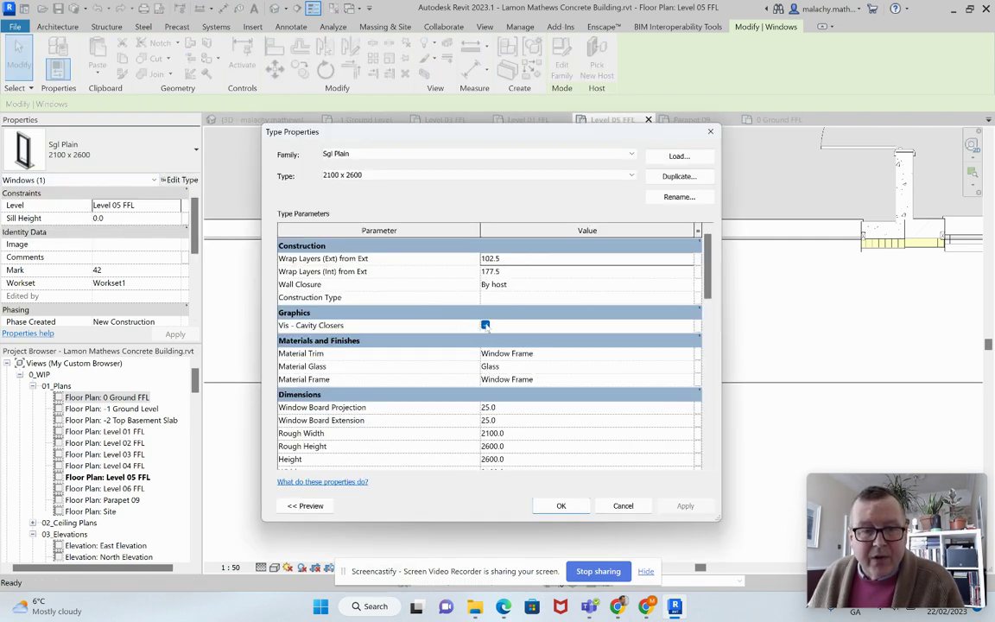
click(484, 325)
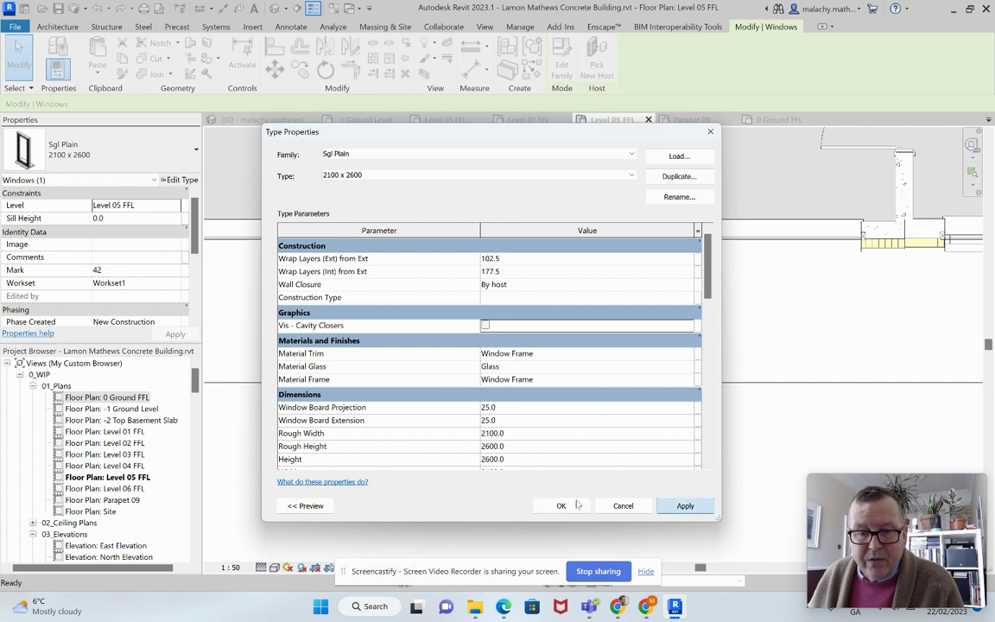
Examine the window reveals and the junction of the concrete and block external walls beside the core corridor on Level 05.
scroll(643, 325, down, 3)
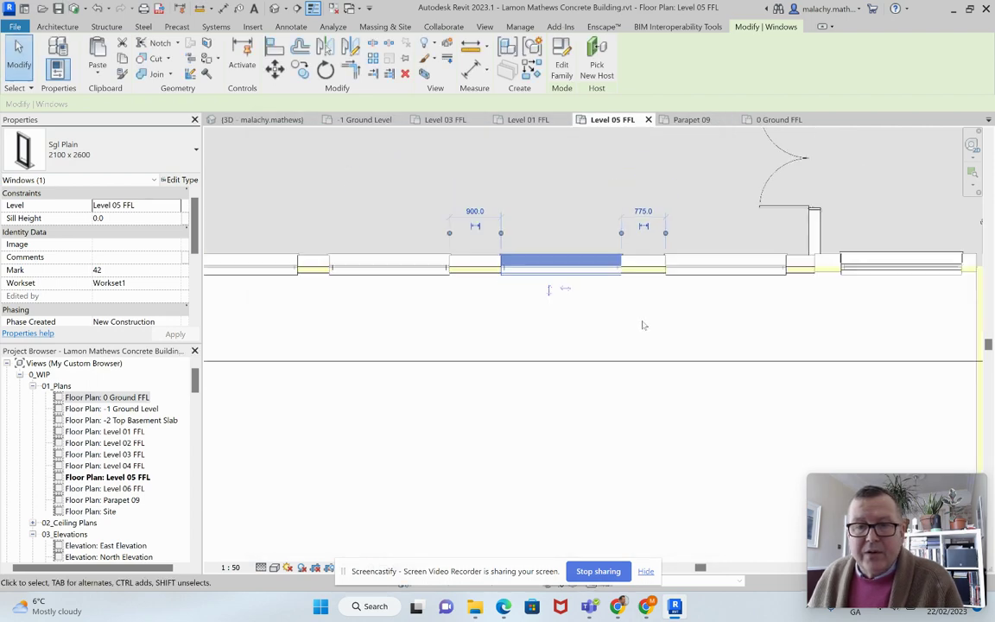
middle_drag(700, 326, 571, 329)
scroll(660, 307, up, 4)
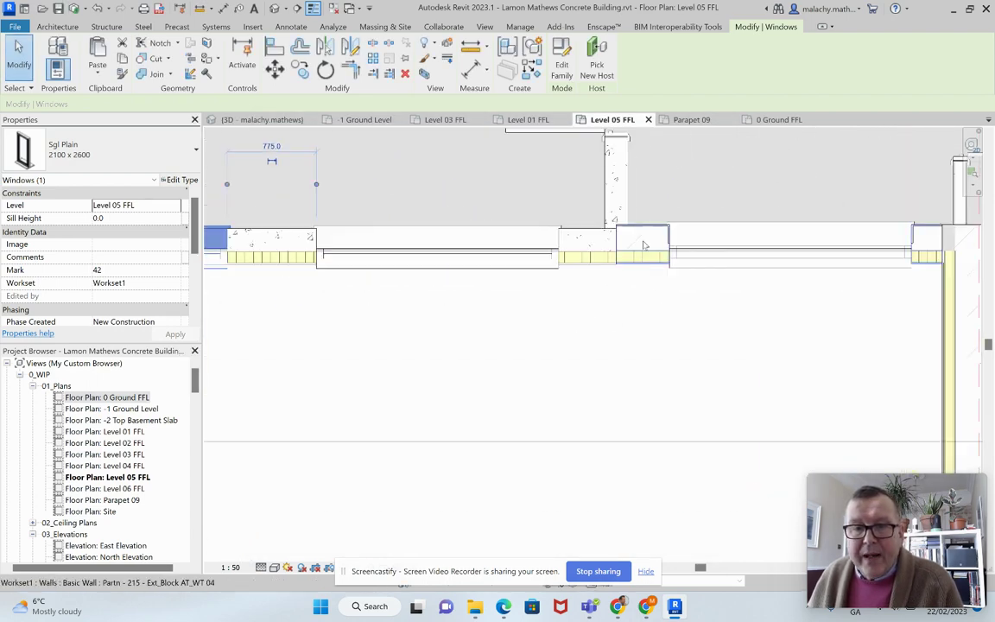
middle_drag(611, 210, 644, 380)
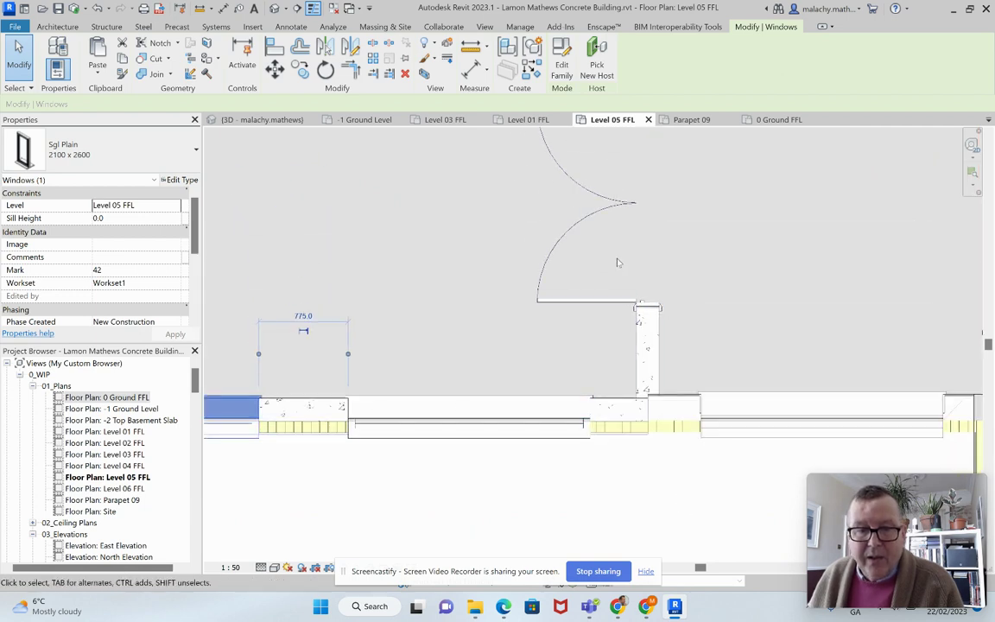
scroll(653, 334, down, 2)
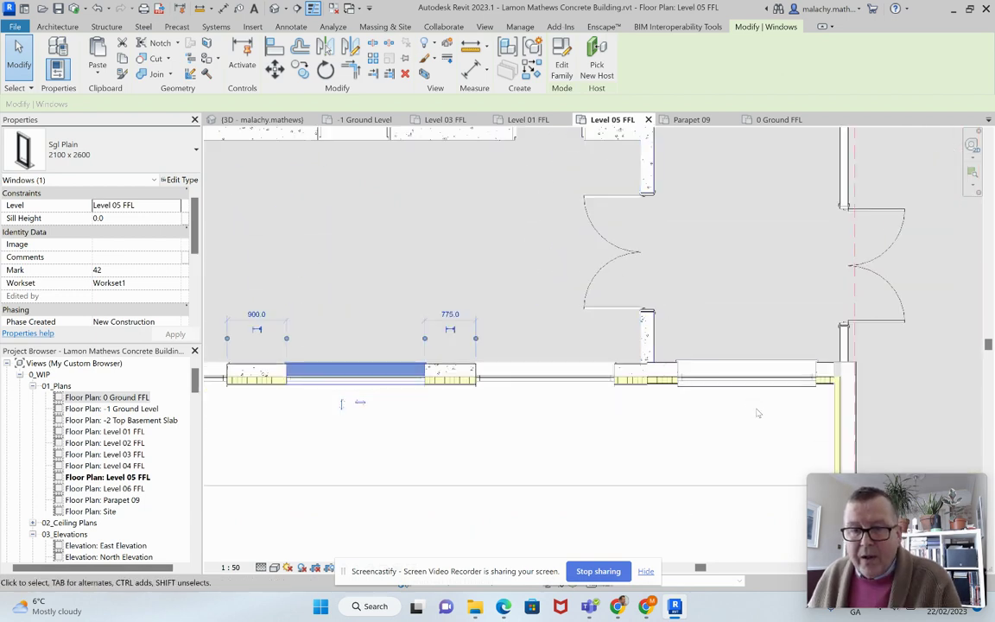
scroll(751, 395, up, 2)
scroll(687, 404, down, 1)
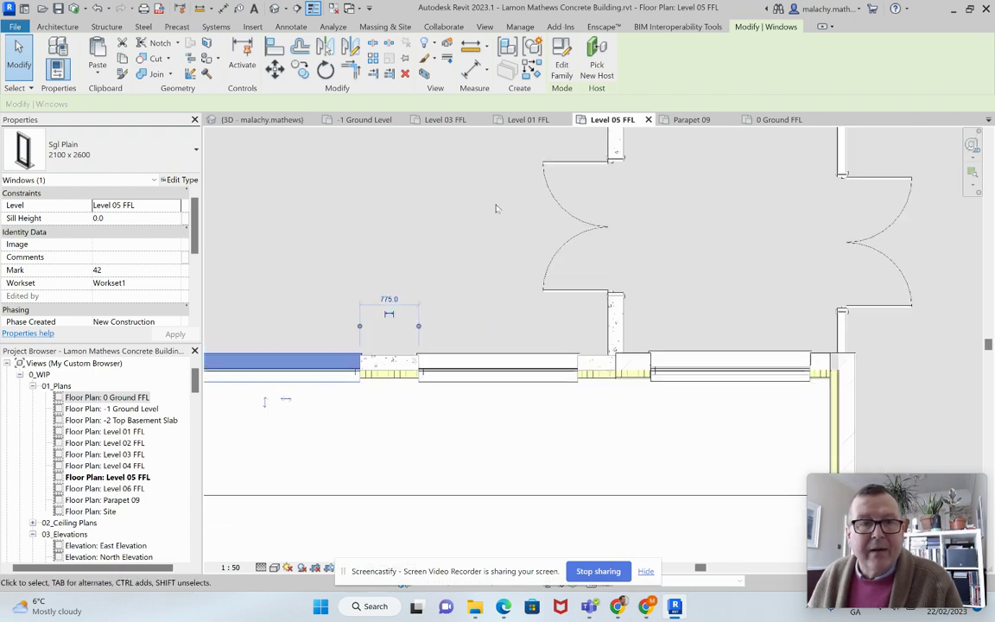
Set the -1 Ground Level plan, at the lift lobby and reception, to the Hidden Line visual style without synchronizing with central.
click(363, 119)
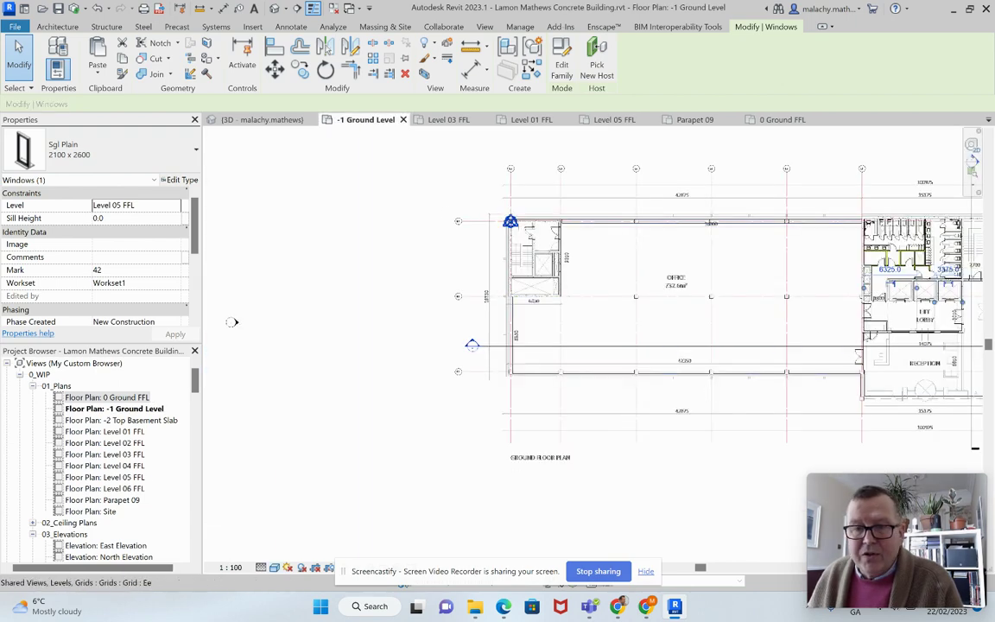
middle_drag(834, 343, 528, 354)
scroll(681, 362, up, 5)
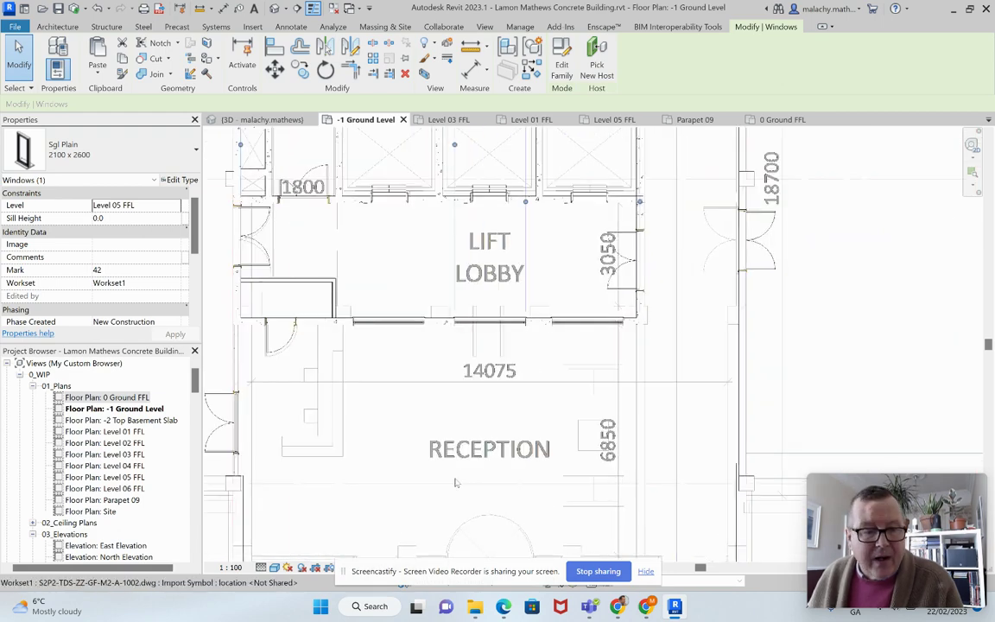
click(274, 567)
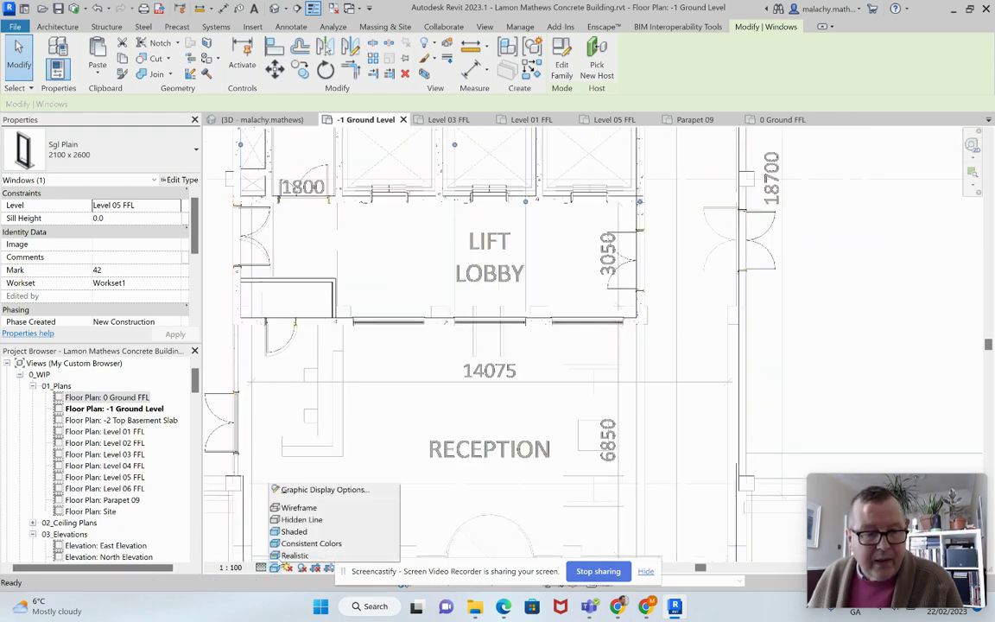
click(302, 517)
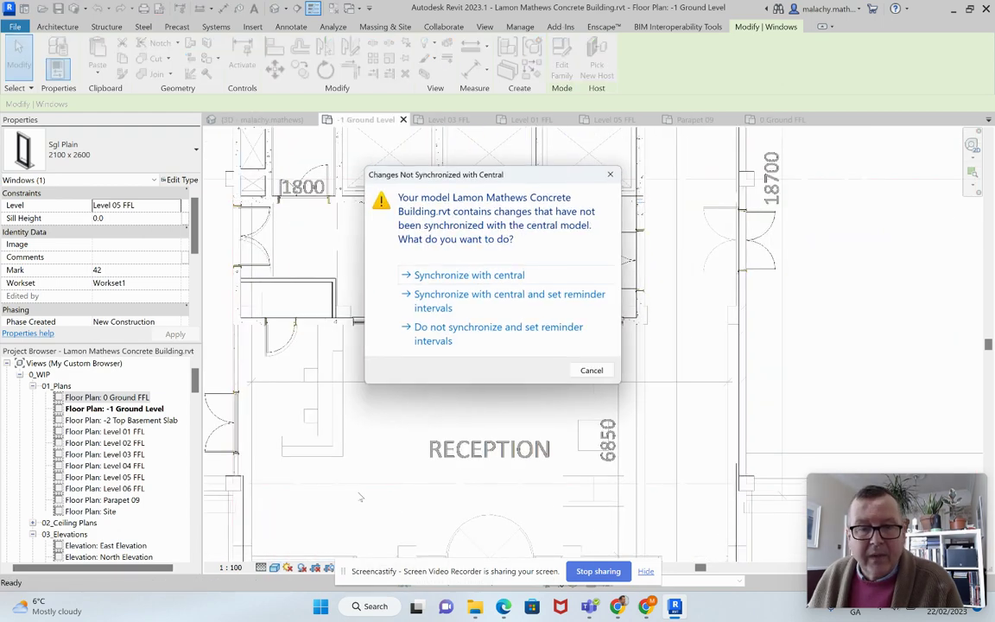
click(590, 371)
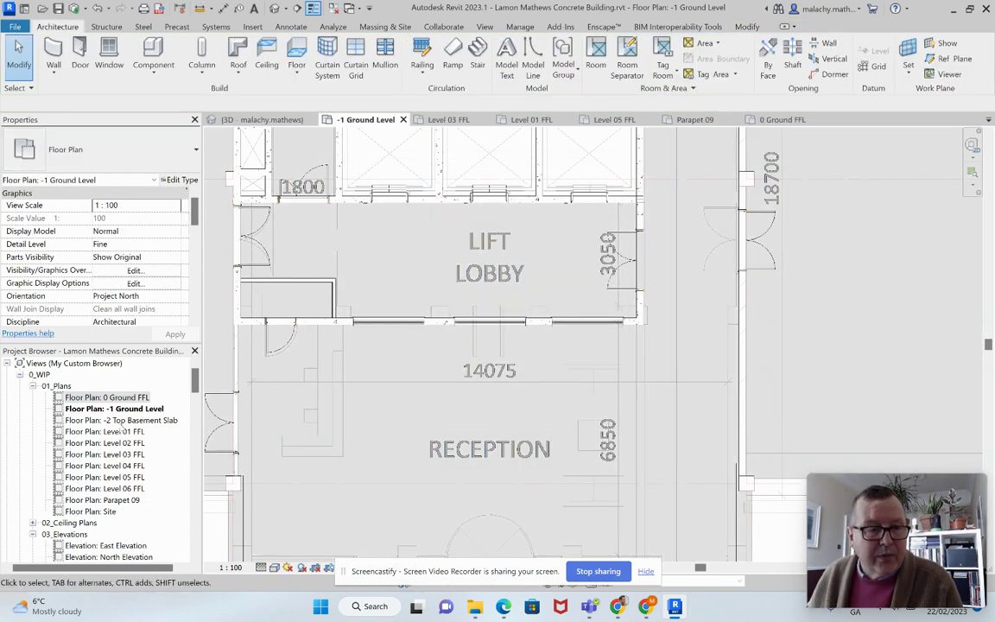
Compare the windowed wall between the core and the front block on the Level 01, Level 02 and Level 03 plans.
double_click(104, 431)
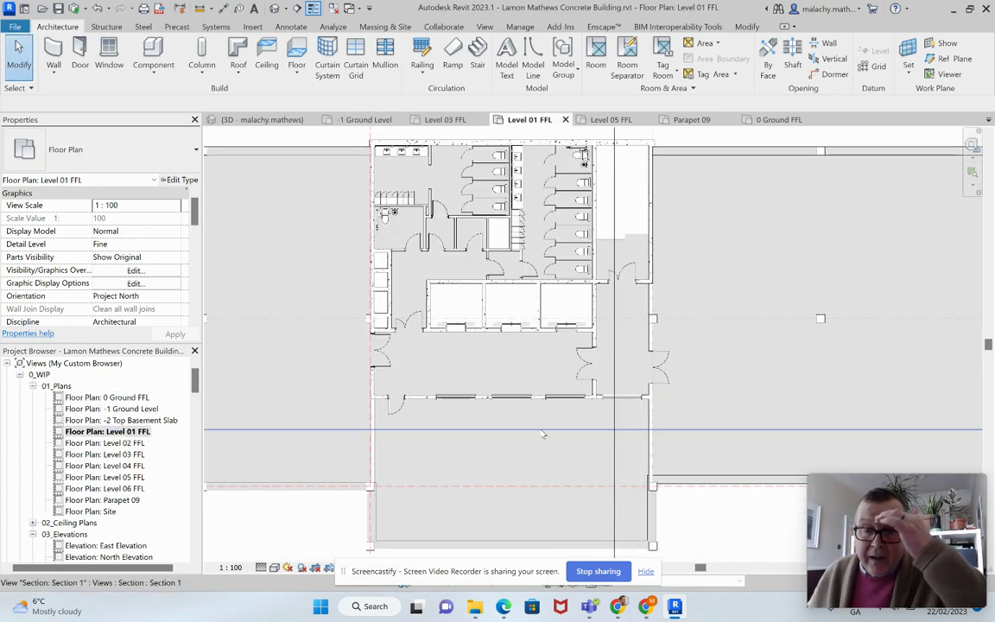
scroll(673, 370, up, 3)
scroll(701, 384, up, 2)
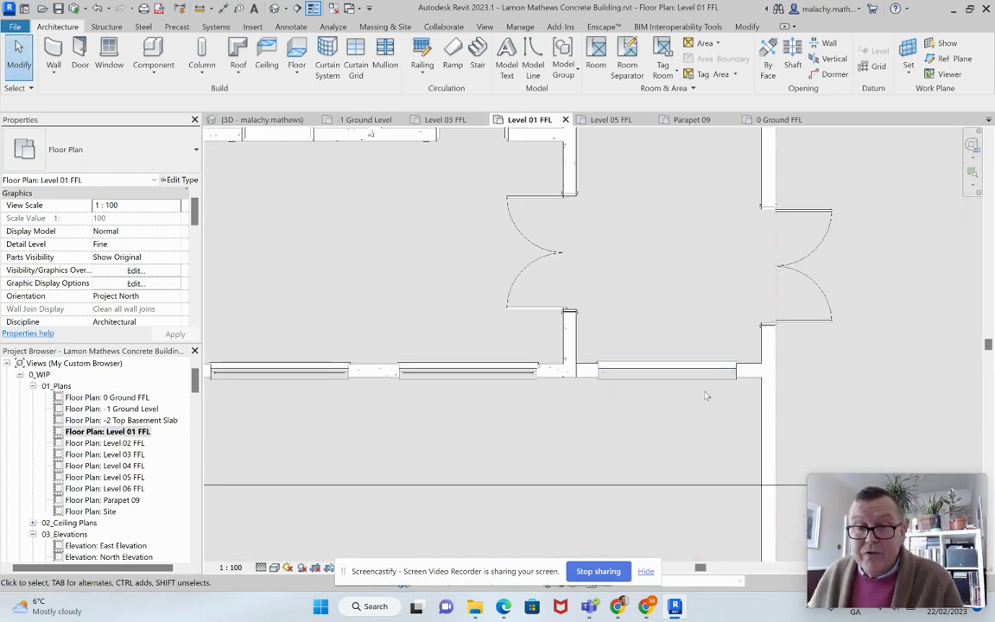
scroll(578, 376, up, 3)
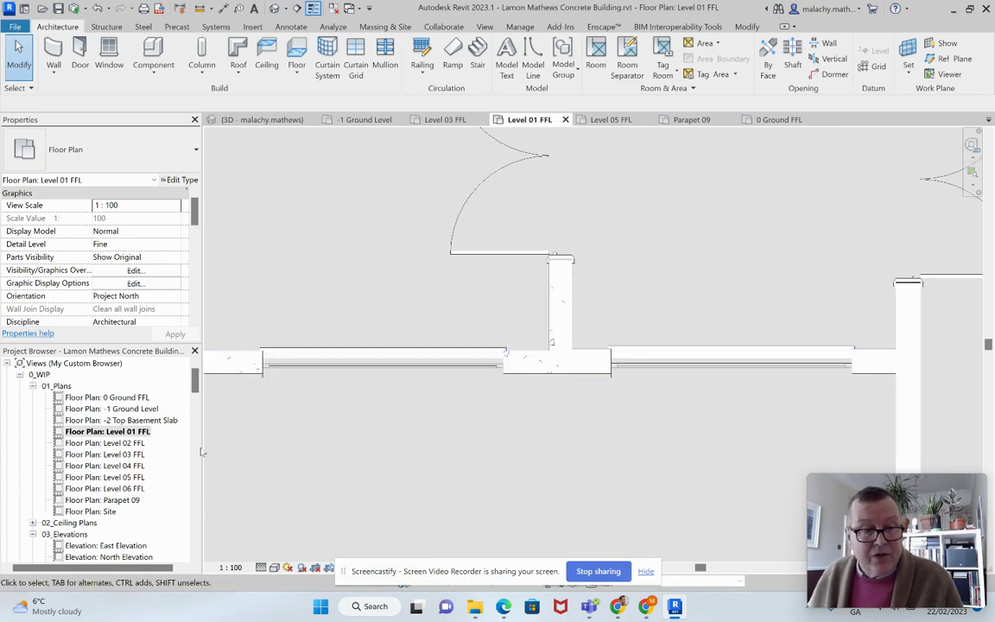
double_click(117, 443)
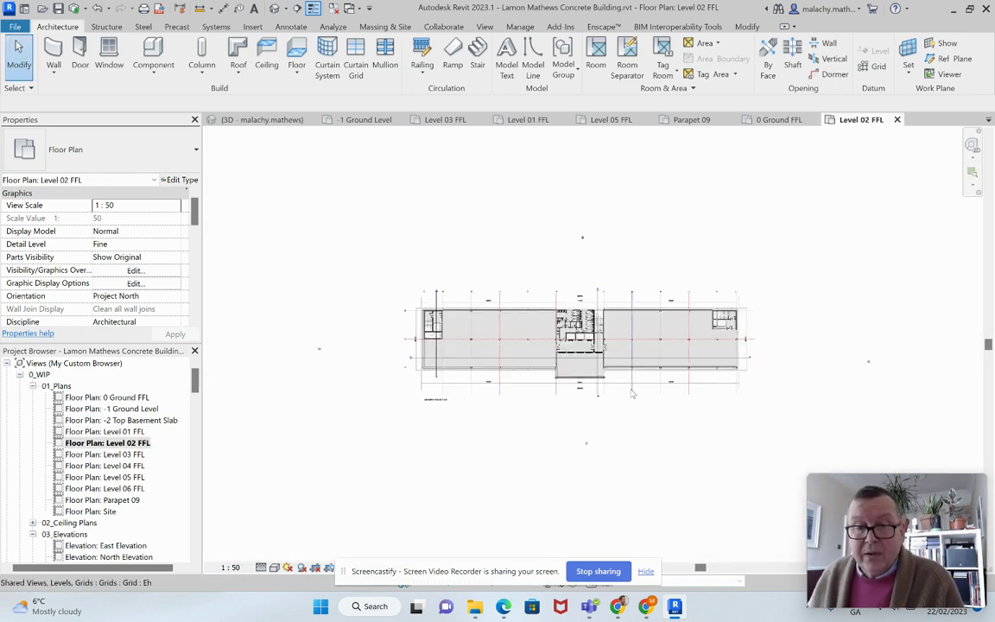
scroll(573, 339, up, 5)
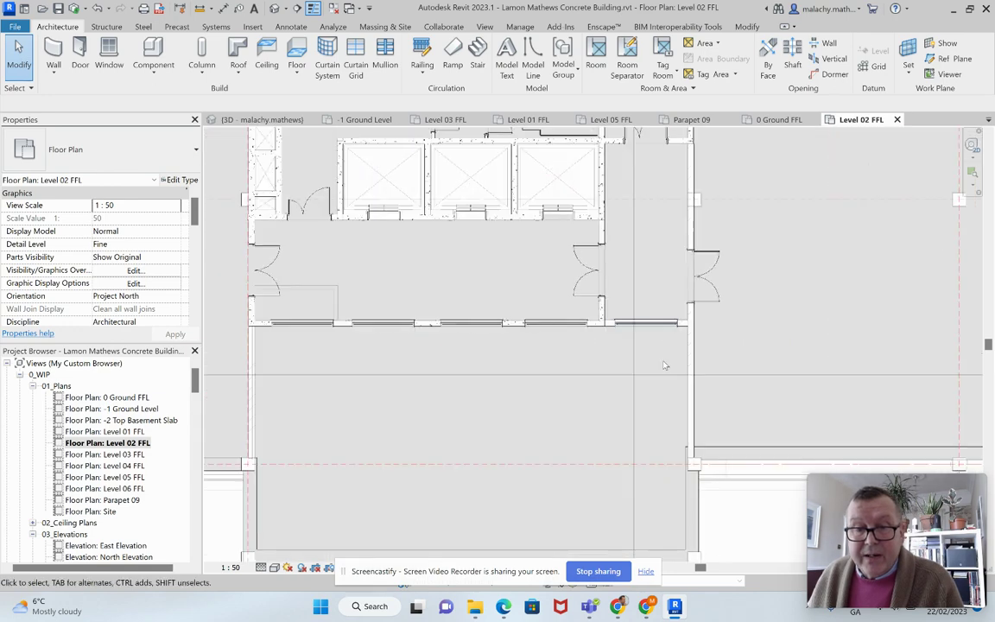
double_click(111, 454)
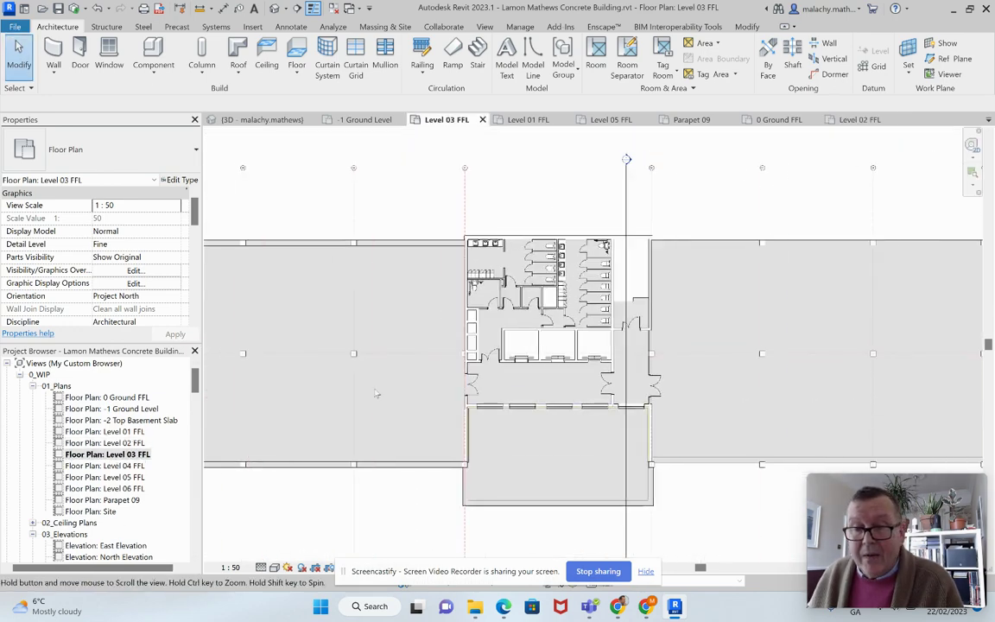
scroll(639, 414, up, 6)
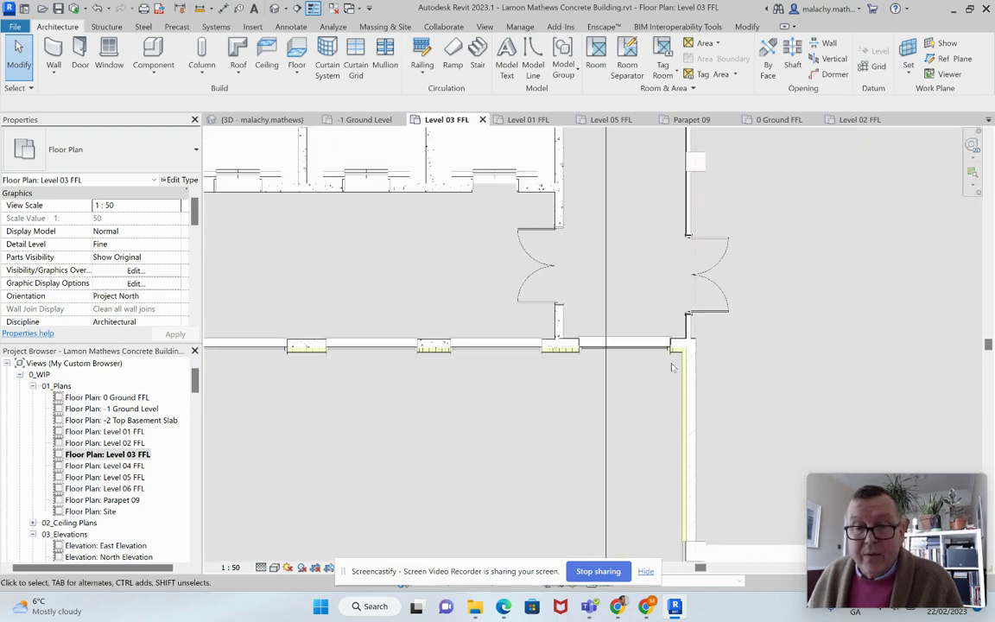
middle_drag(674, 367, 628, 345)
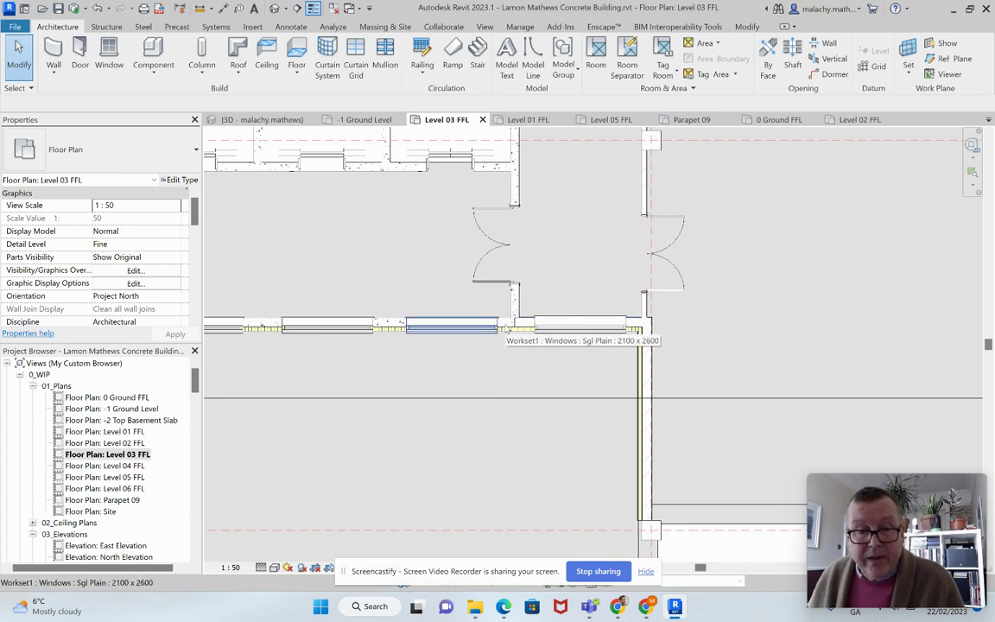
scroll(437, 380, down, 2)
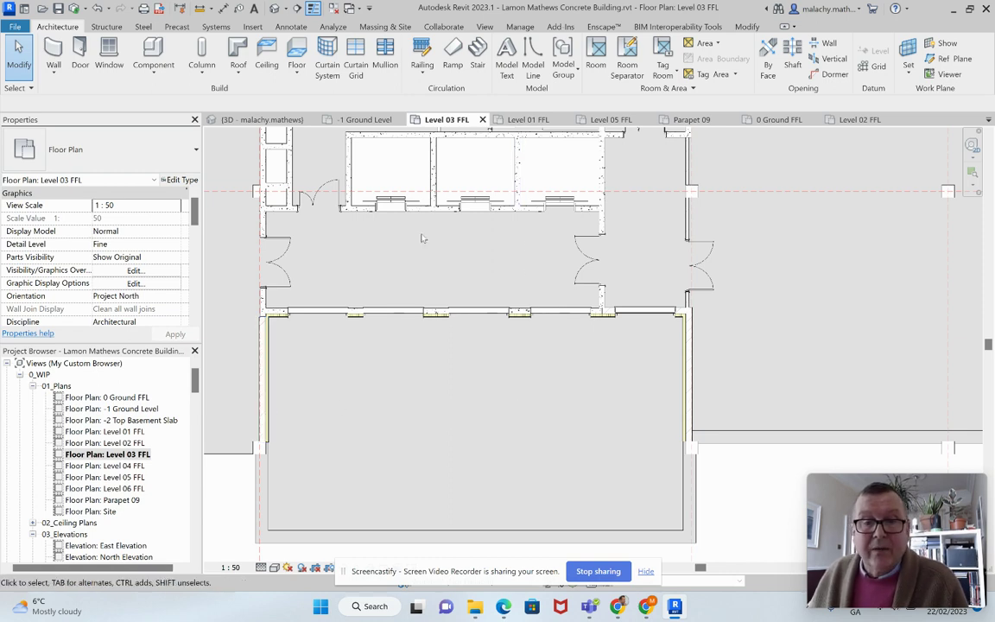
Examine the whole building in the 3D view, from the core's windowed front wall to both office wings.
click(299, 121)
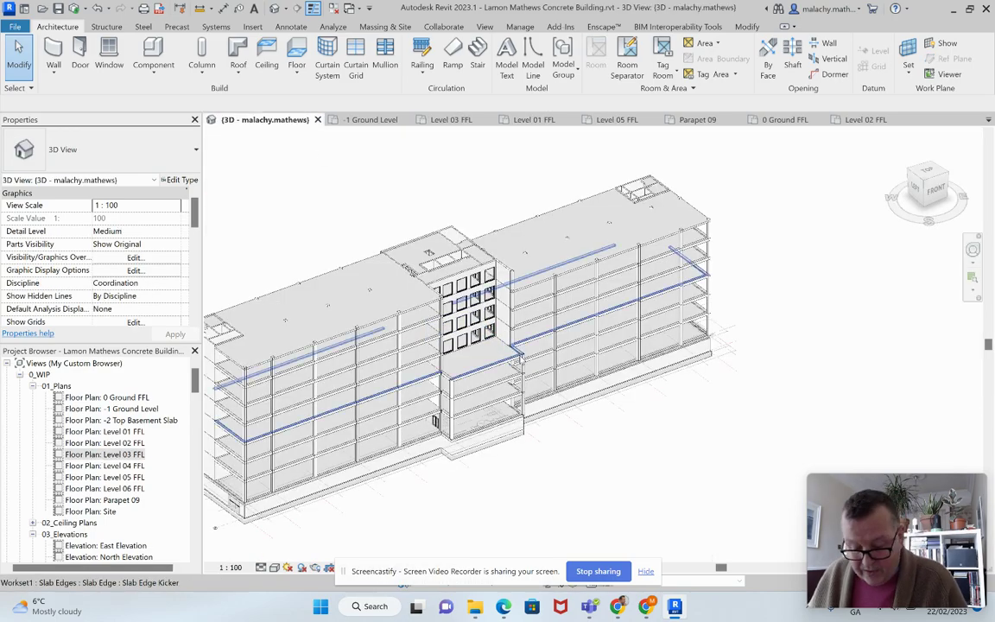
shift+middle_drag(498, 358, 477, 340)
middle_drag(509, 325, 621, 371)
scroll(622, 371, down, 2)
scroll(656, 363, up, 4)
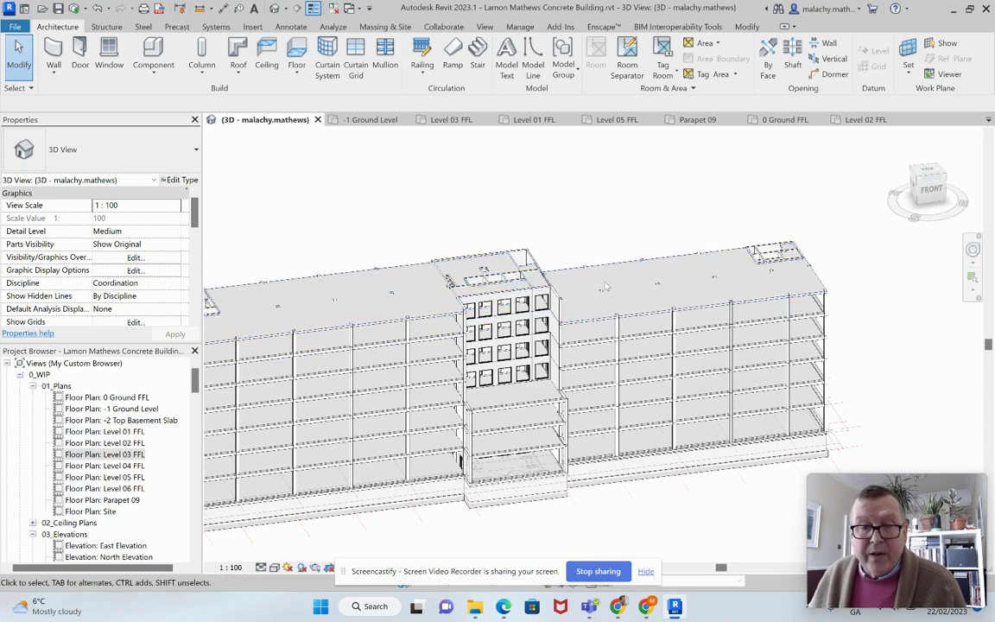
scroll(607, 285, down, 1)
scroll(622, 291, down, 1)
middle_drag(622, 291, 684, 269)
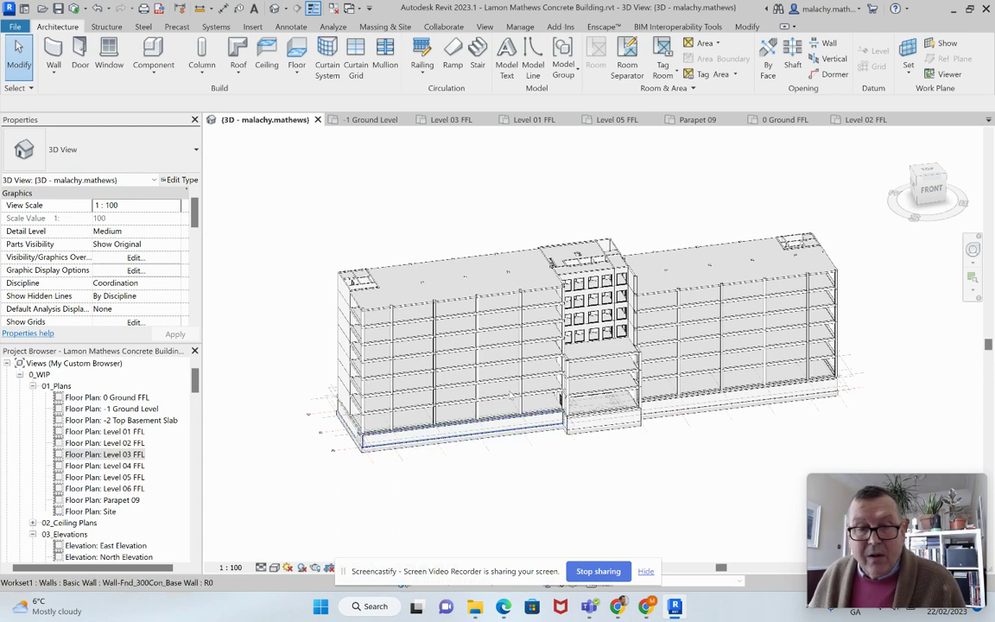
scroll(592, 440, down, 2)
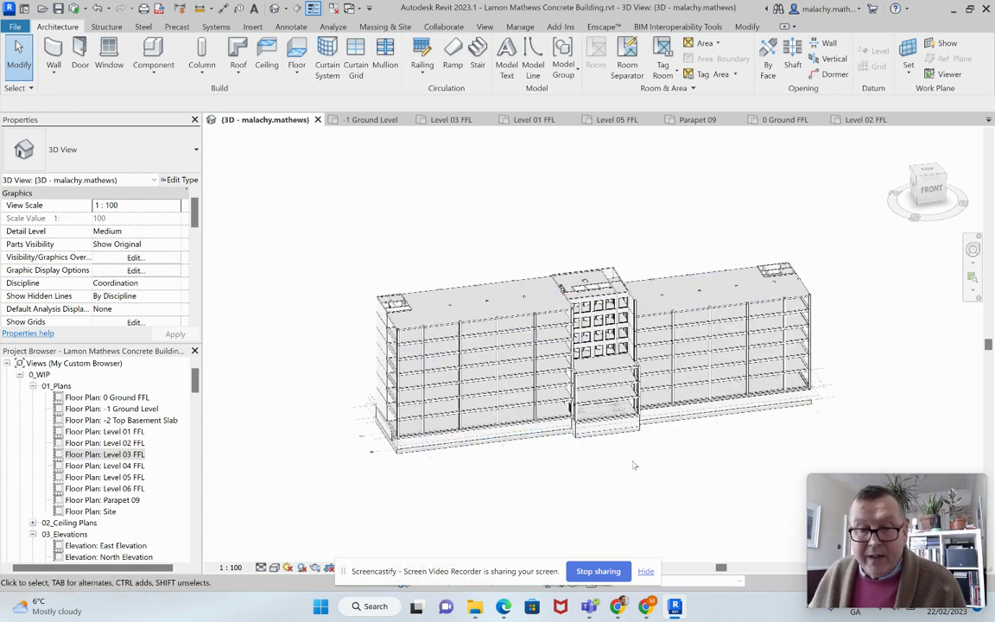